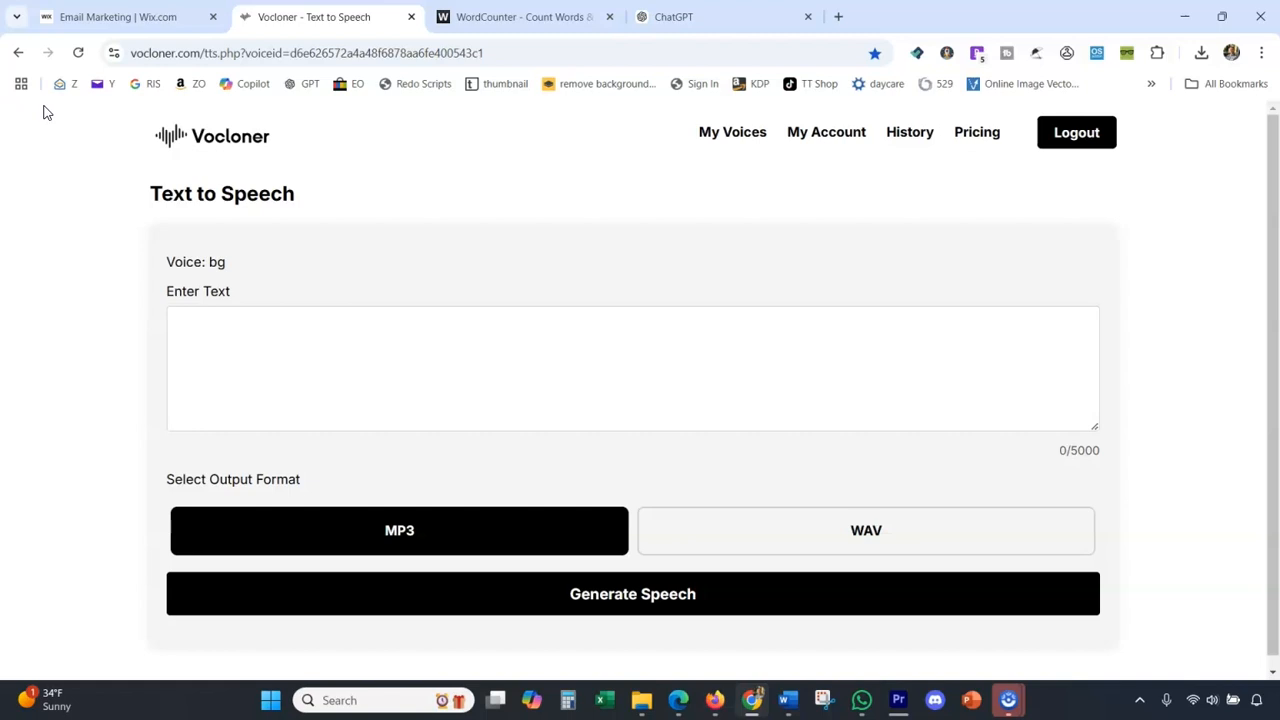
Open Amazon's order history in a new browser tab and place that tab directly after the Vocloner tab.
click(45, 114)
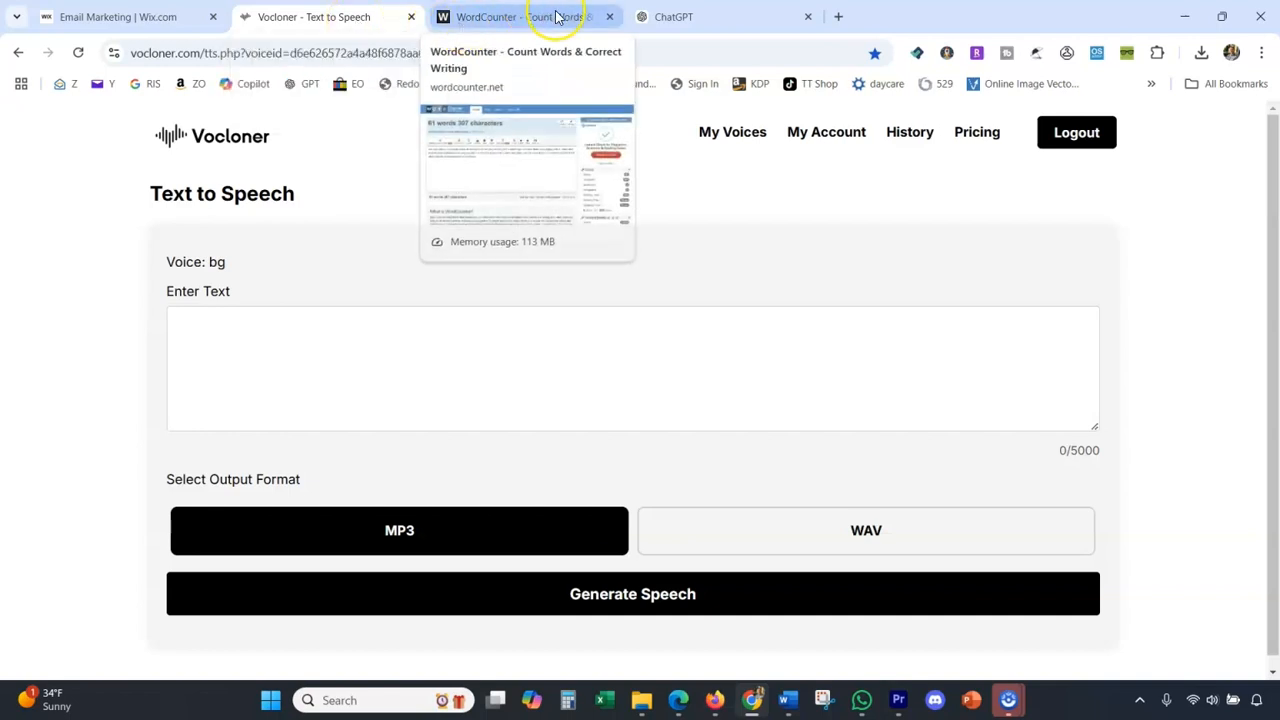
click(665, 17)
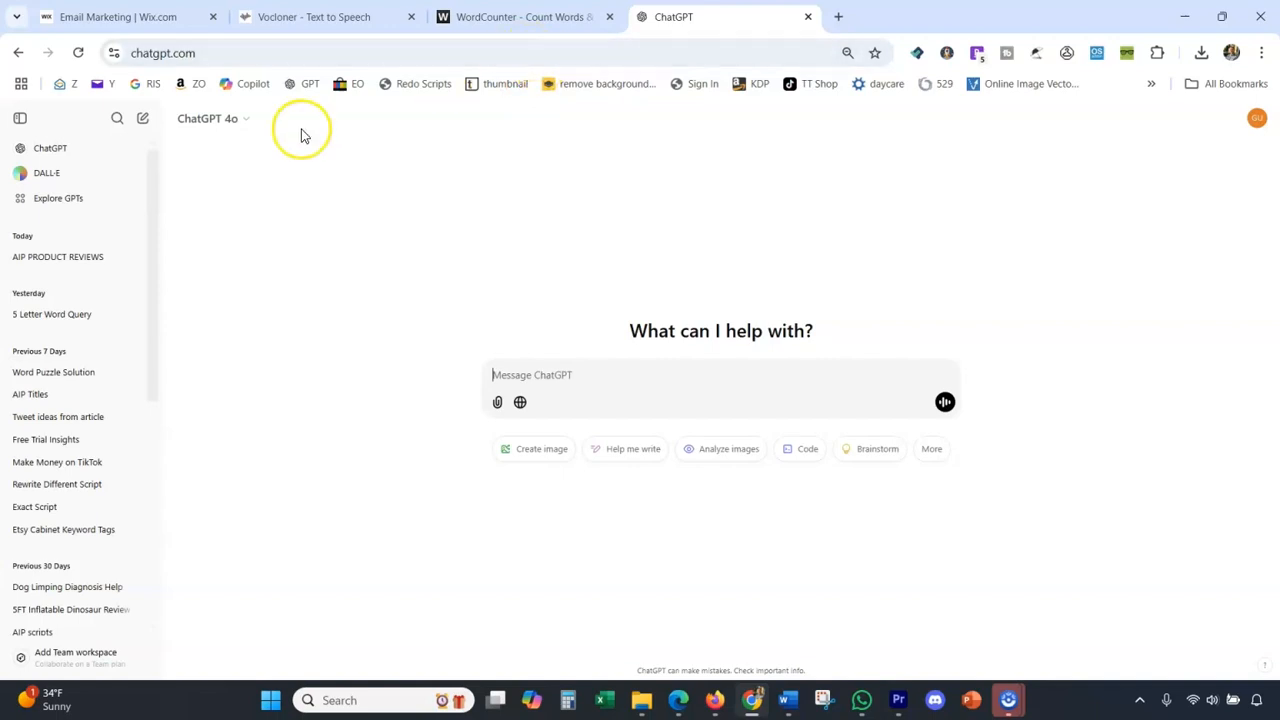
click(838, 17)
text(aa)
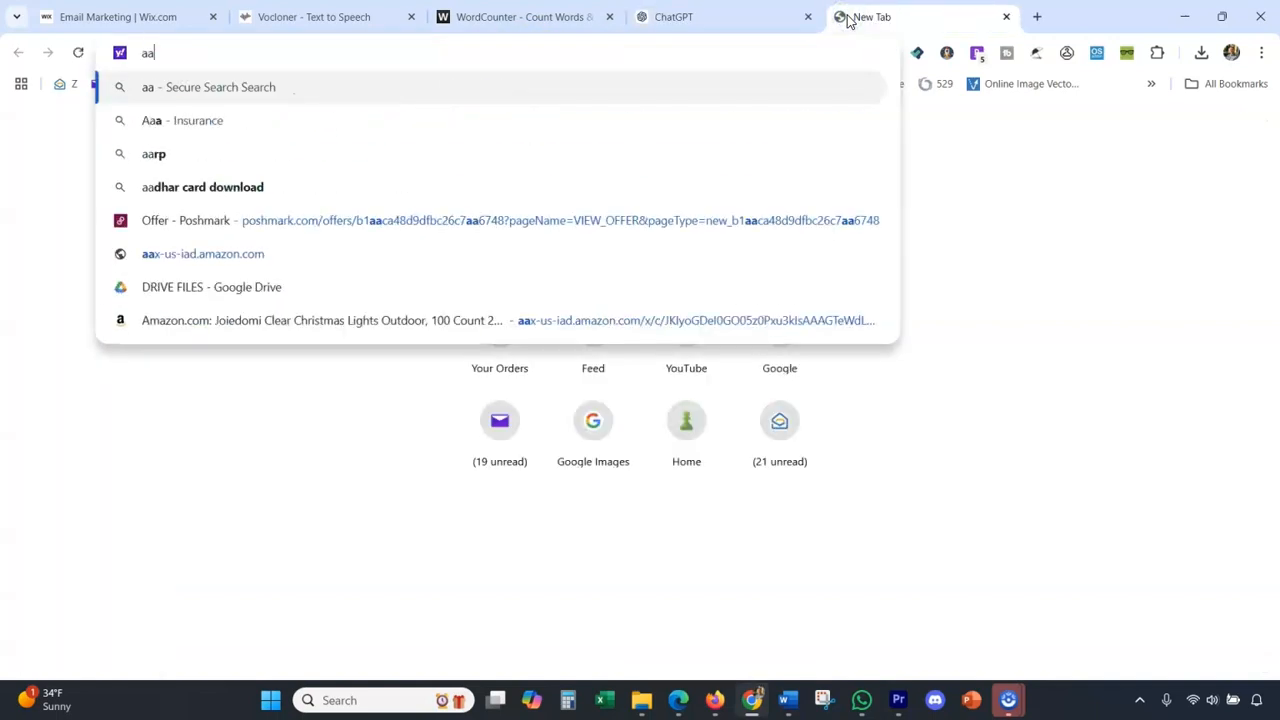
key(BackSpace)
text(ma)
key(Return)
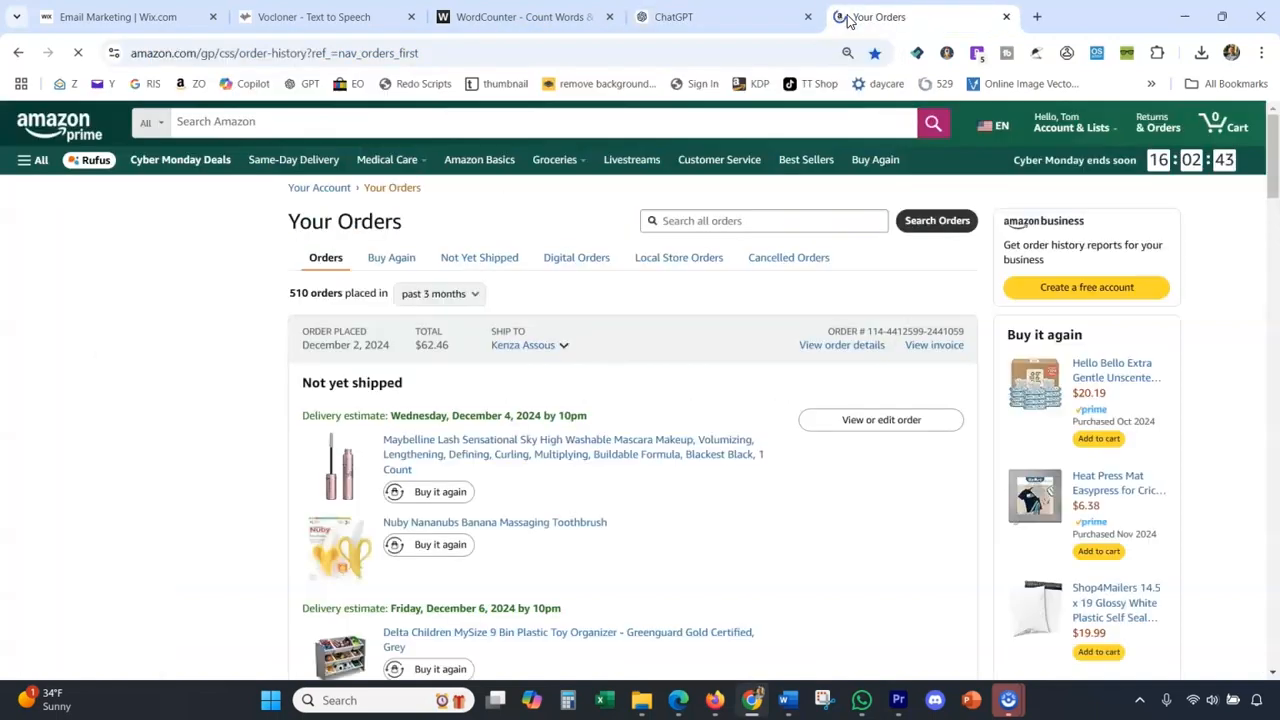
drag(845, 22, 530, 18)
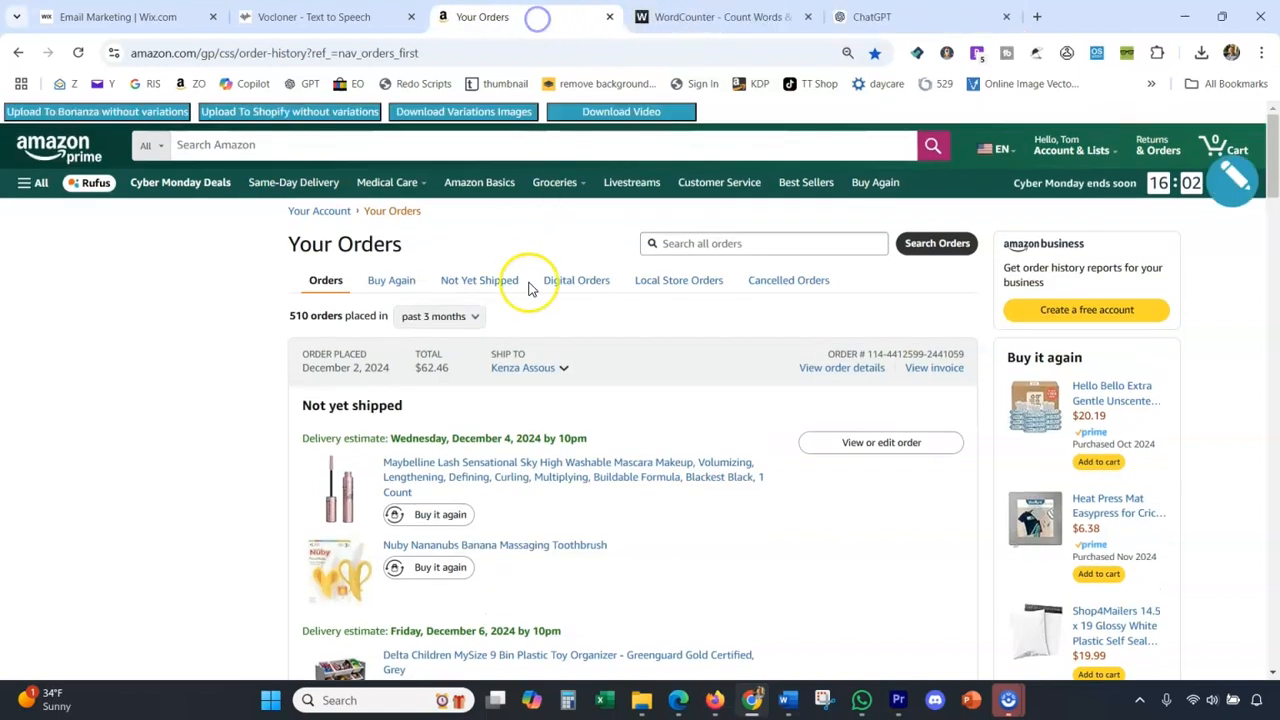
Open the product page of the Delta Children MySize 9 Bin Plastic Toy Organizer from the order list.
scroll(527, 292, down, 3)
scroll(525, 295, down, 2)
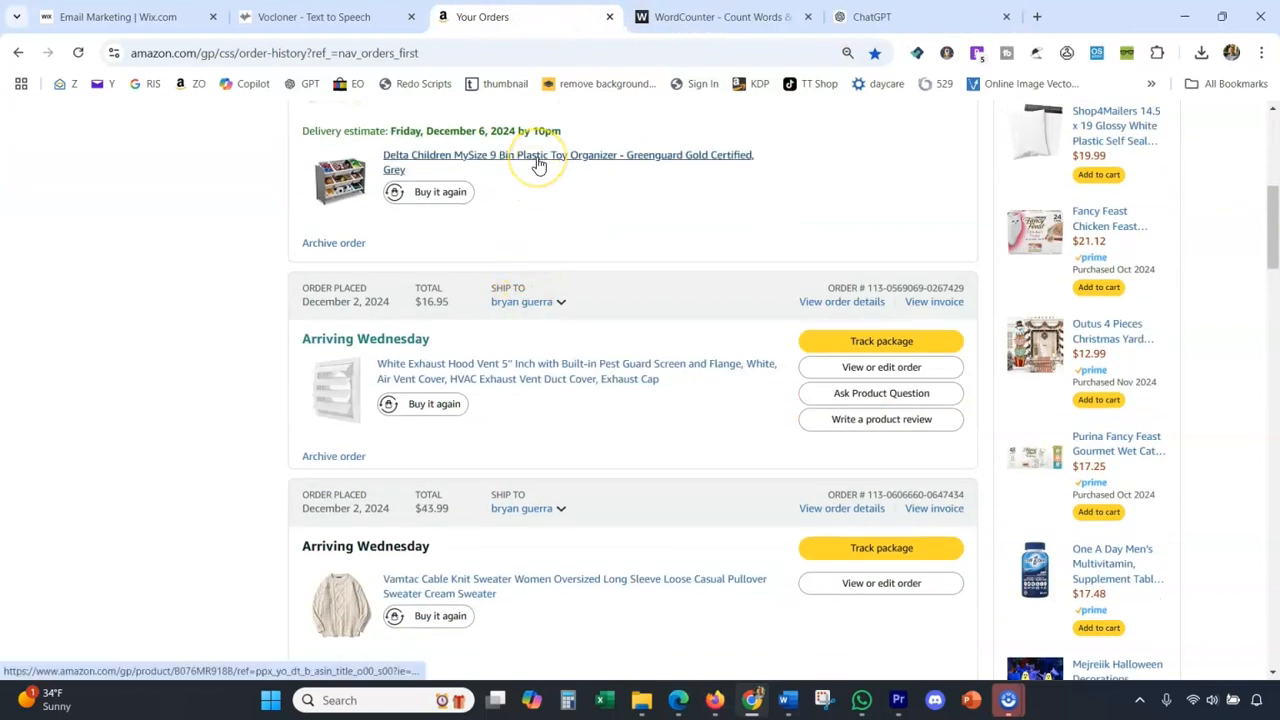
click(537, 160)
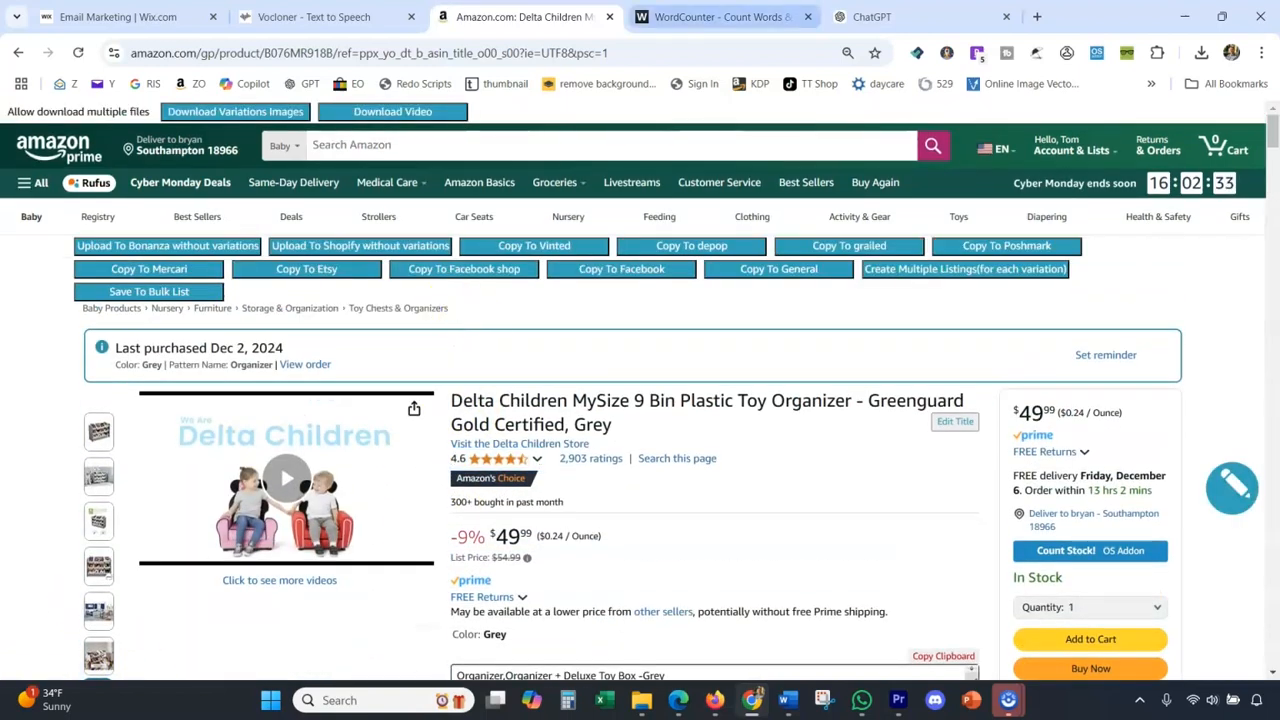
Review the saved review prompt in WordCounter, including the exclusions for the word decor and for specific measurements or numbers.
click(720, 16)
drag(497, 340, 131, 306)
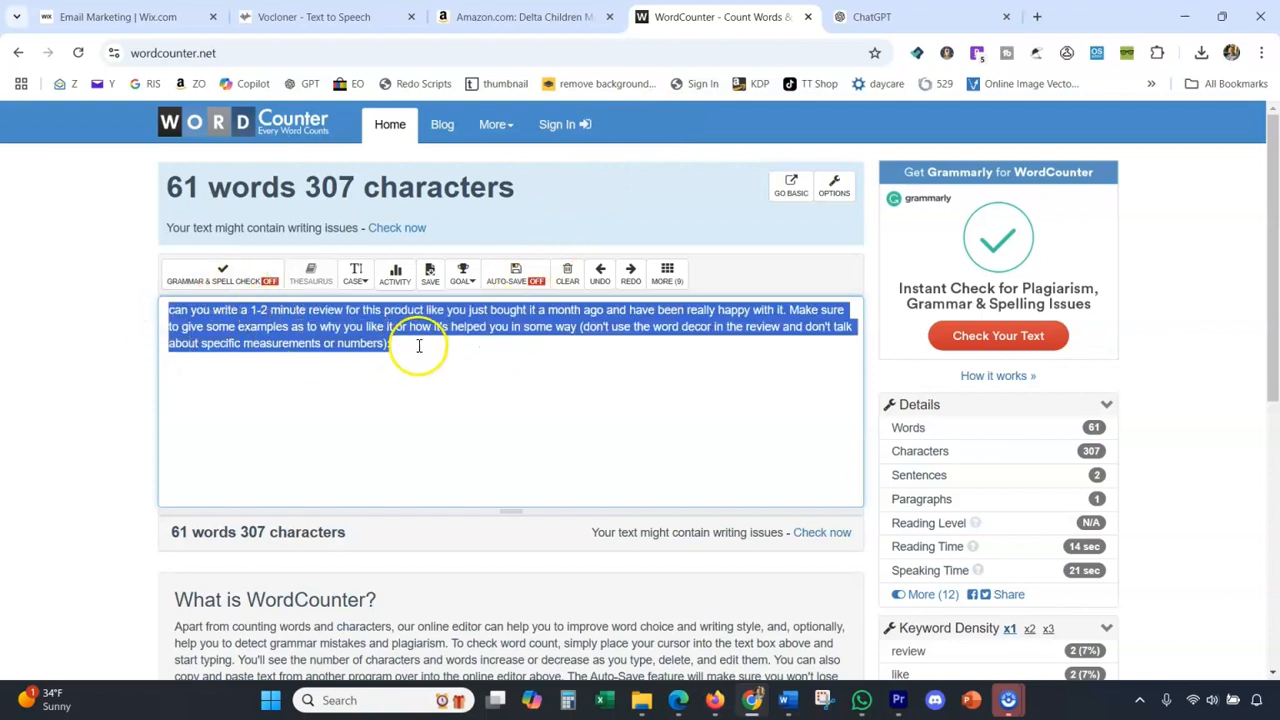
scroll(419, 344, up, 3)
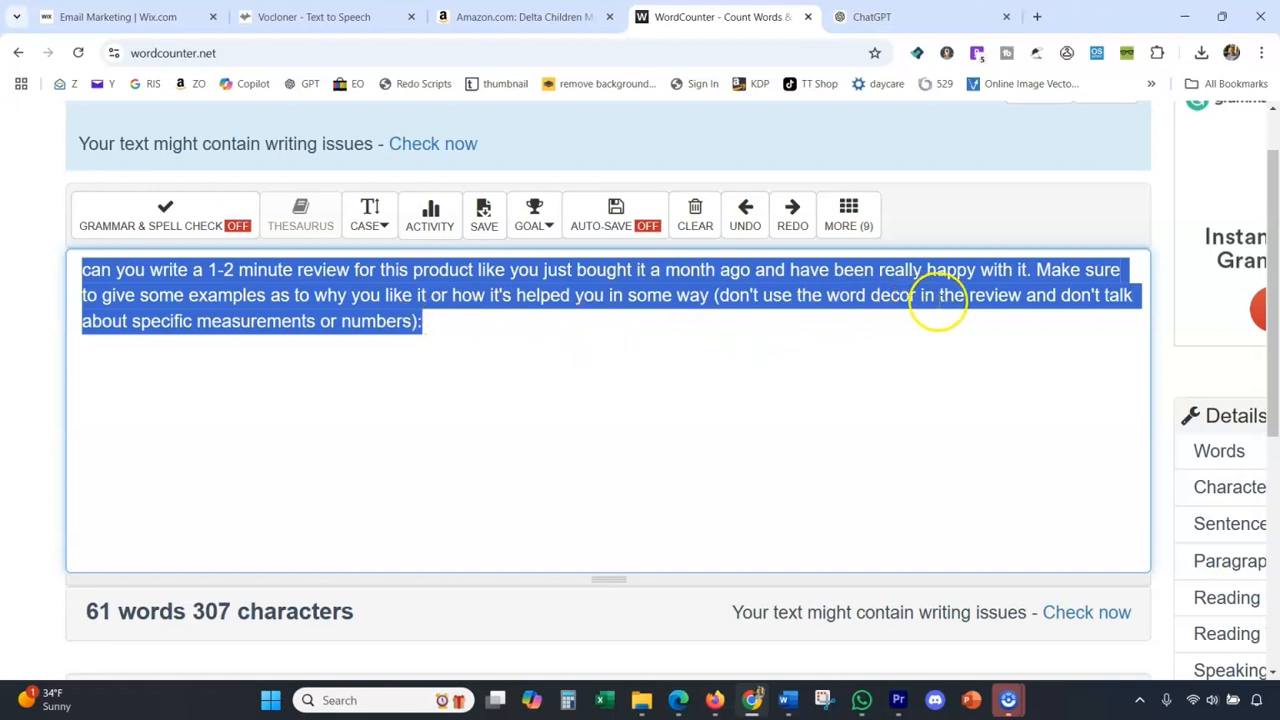
click(534, 326)
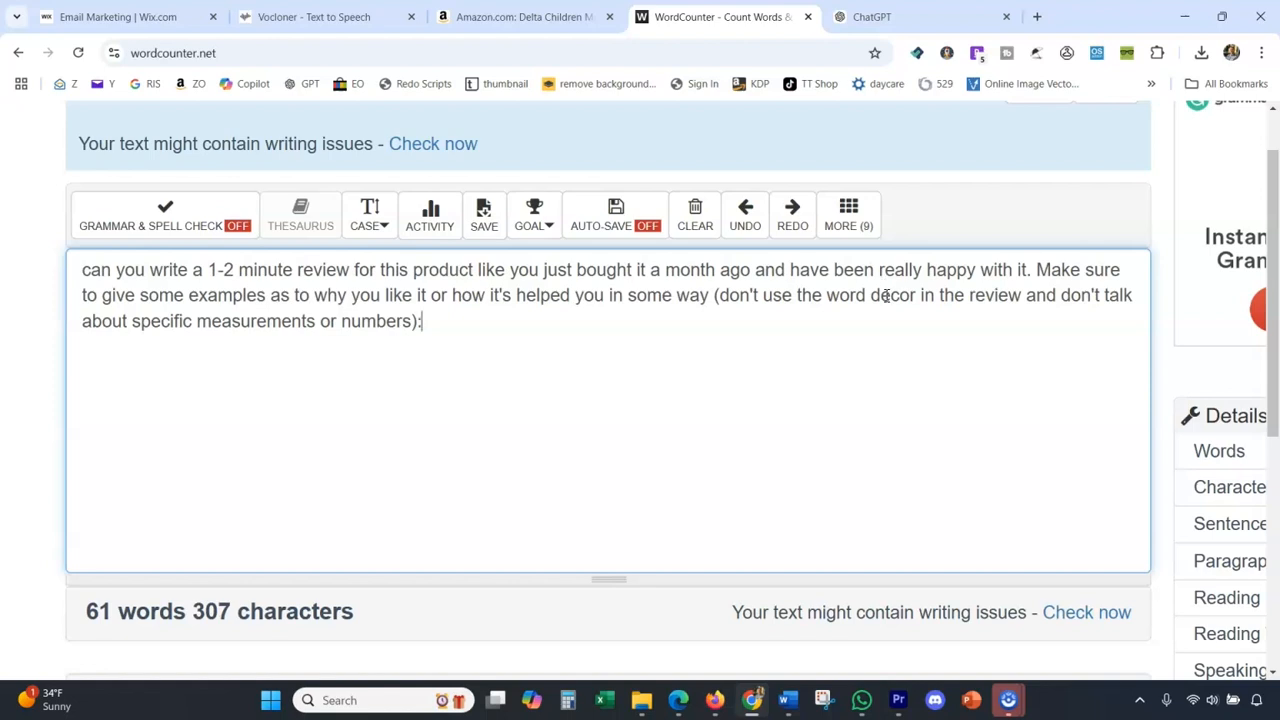
double_click(885, 295)
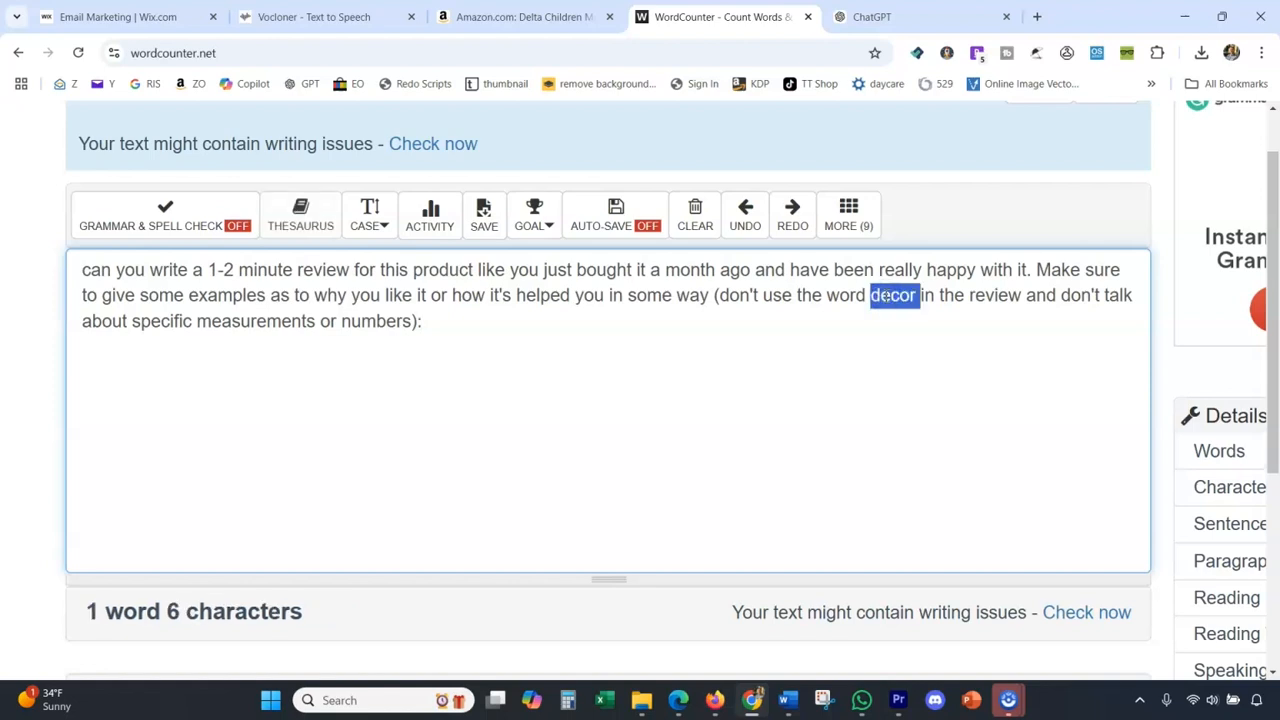
click(892, 313)
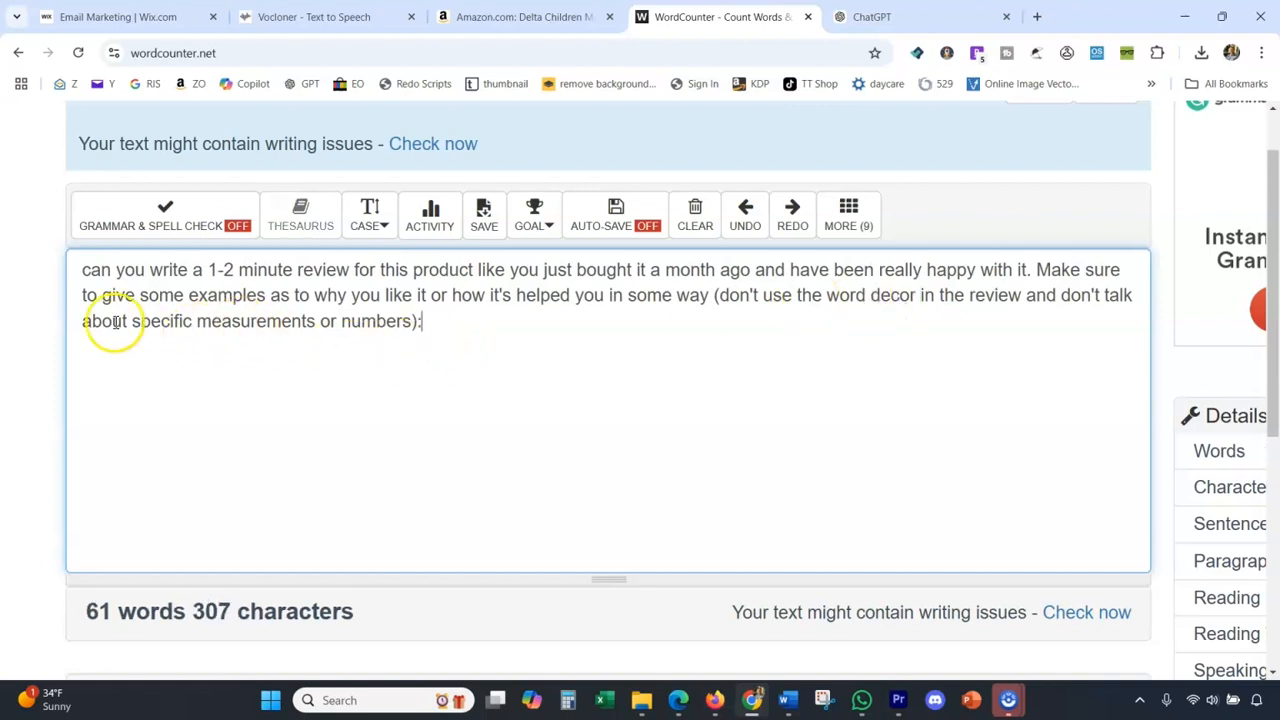
drag(133, 321, 413, 321)
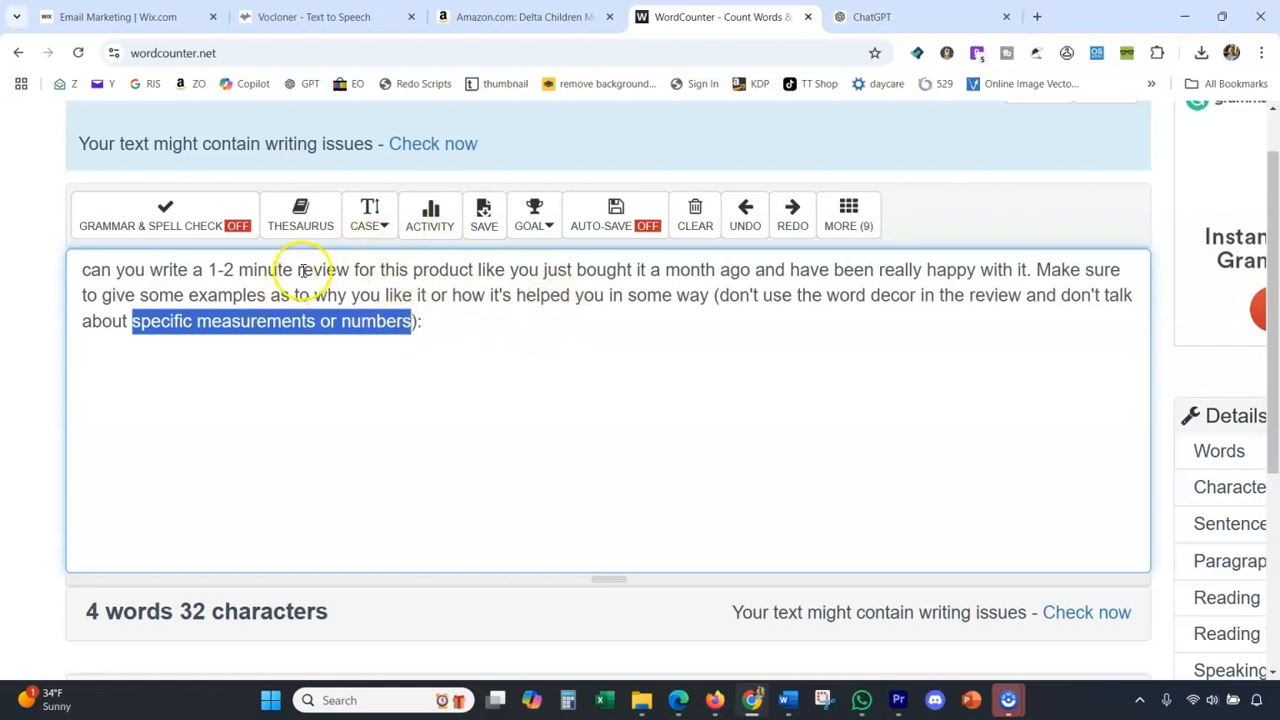
Copy the whole prompt from WordCounter into the message of ChatGPT's AIP PRODUCT REVIEWS chat, followed by a blank line.
drag(443, 329, 58, 270)
key(ctrl+c)
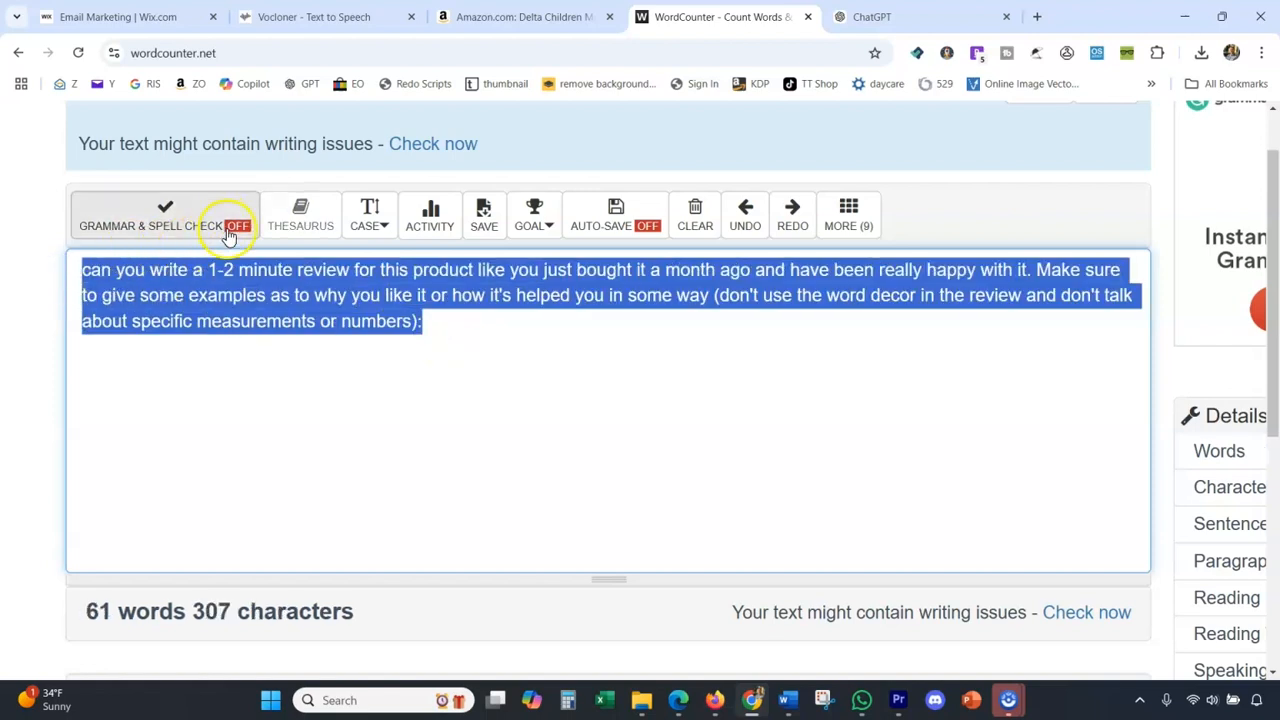
click(338, 17)
click(870, 17)
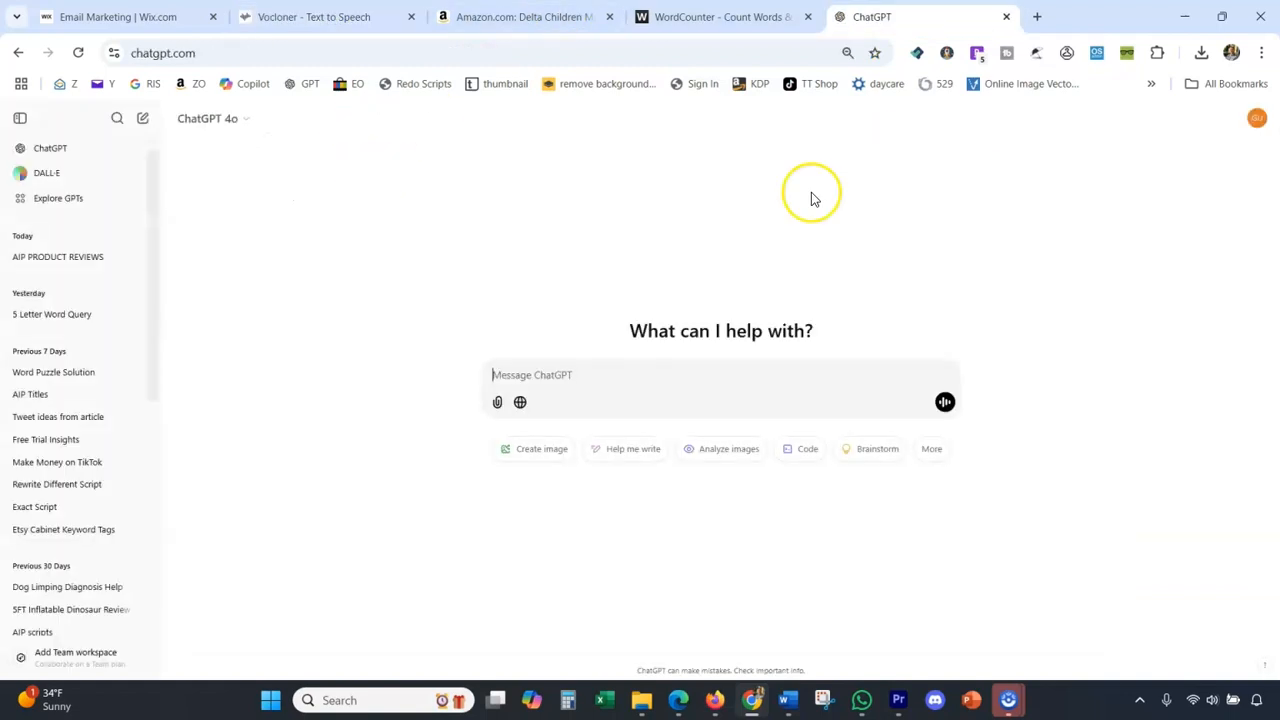
click(100, 254)
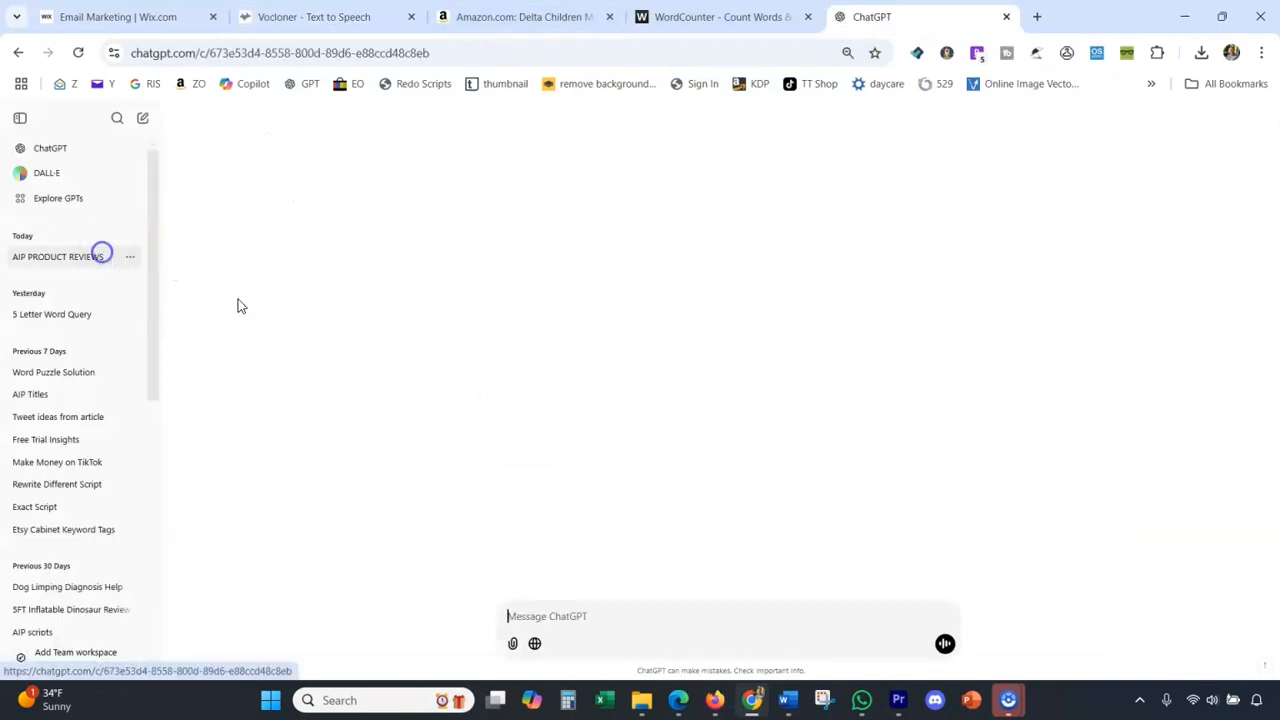
key(ctrl+v)
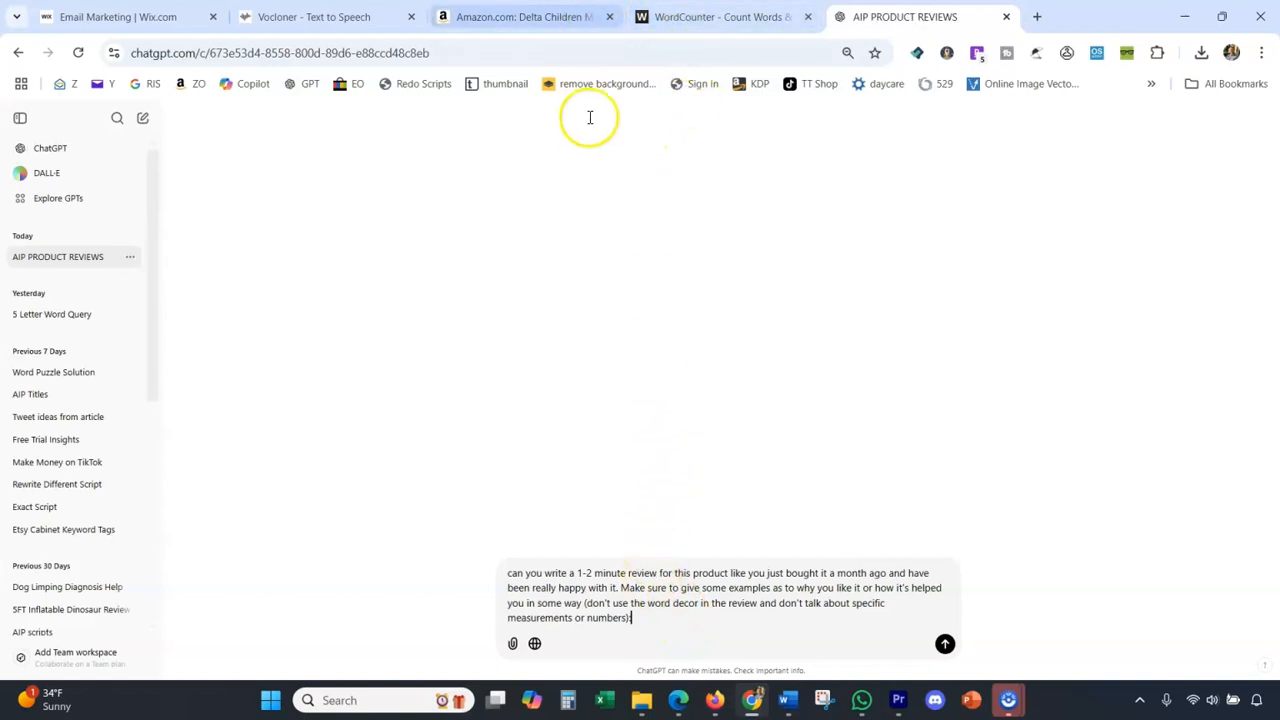
key(shift+Return)
key(shift+Return)
Copy the toy organizer's full title from Amazon into the ChatGPT message below the prompt, followed by a blank line.
click(520, 16)
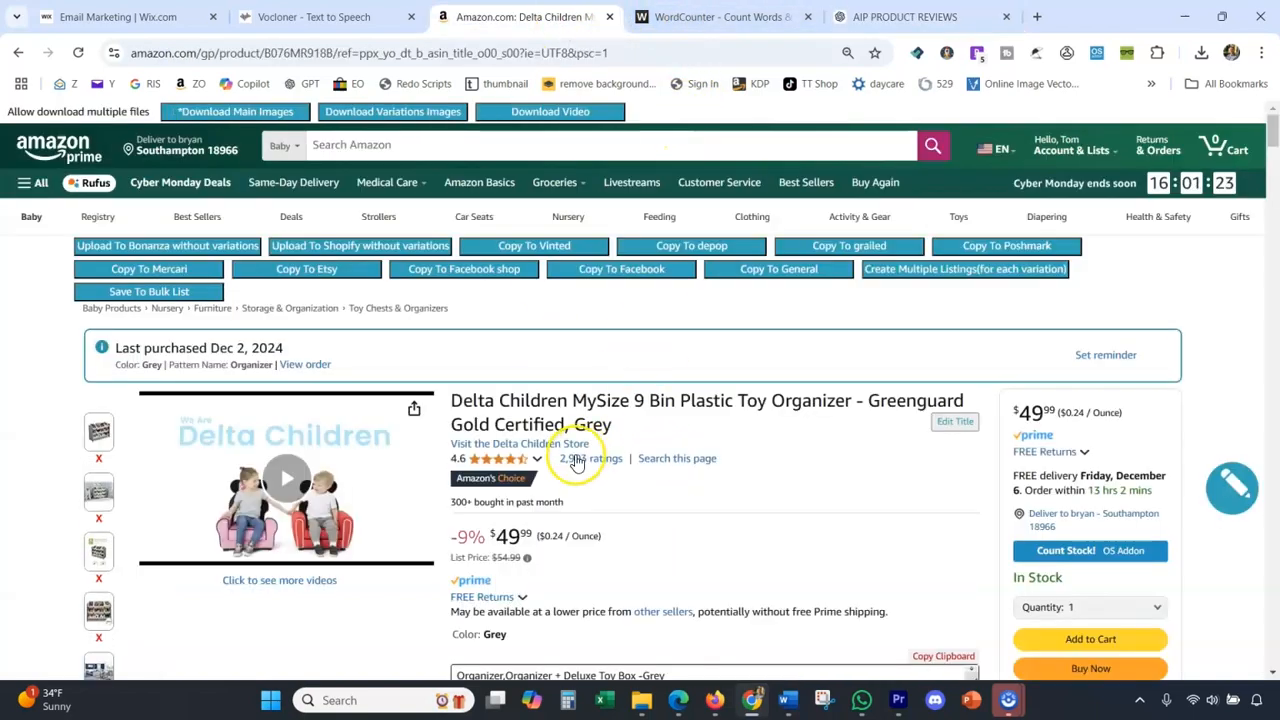
drag(446, 404, 606, 424)
key(ctrl+c)
click(905, 16)
key(ctrl+v)
key(shift+Return)
key(shift+Return)
scroll(543, 235, up, 15)
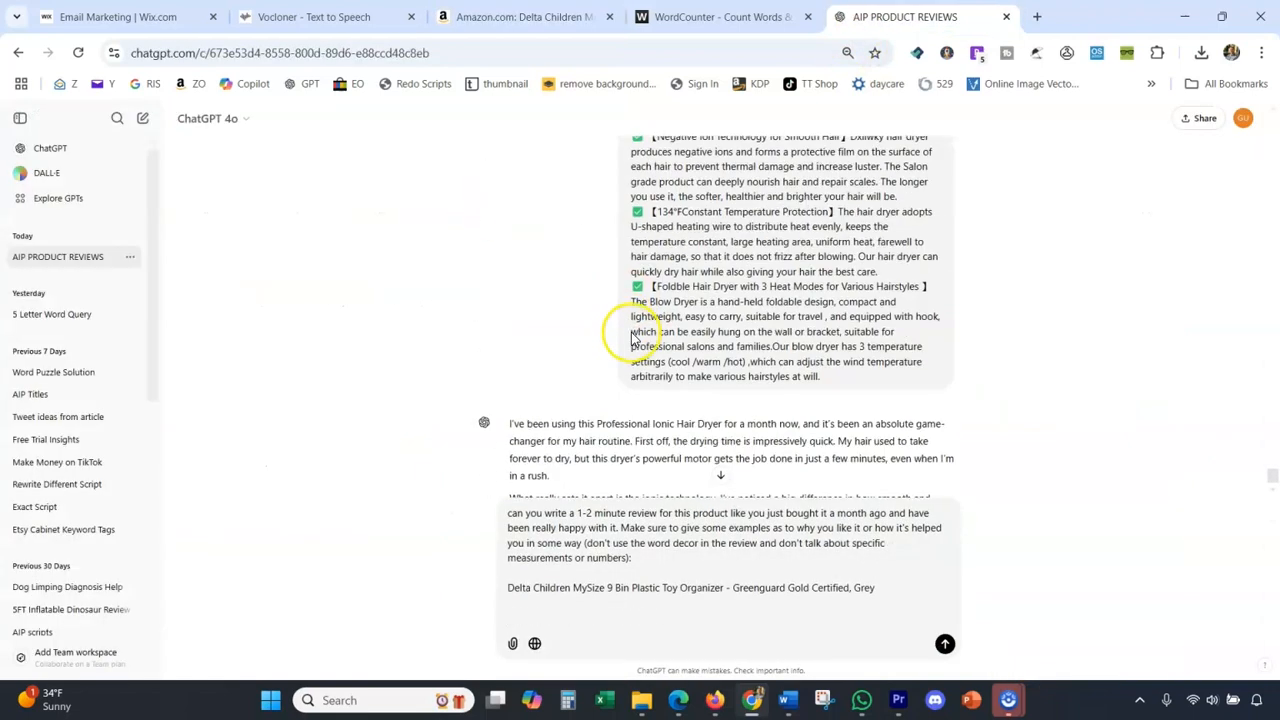
scroll(623, 362, down, 15)
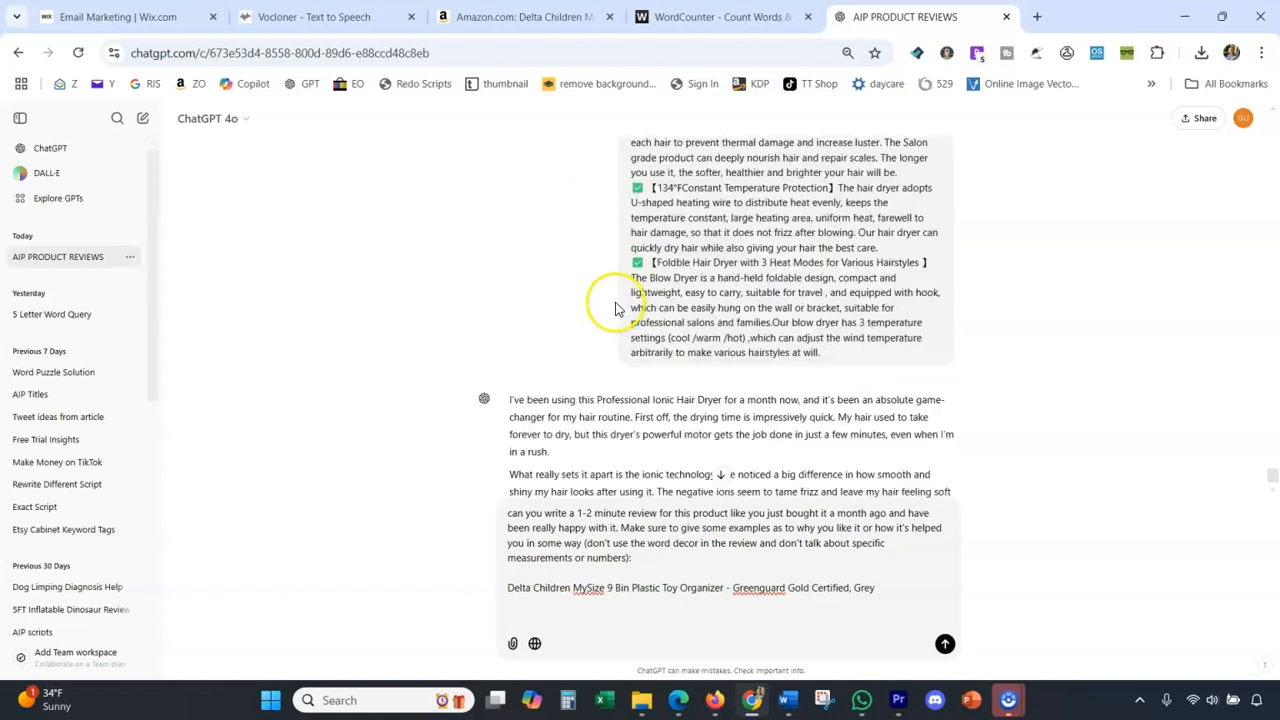
Copy all the "About this item" bullet points from the Amazon page into the ChatGPT message below the product title.
click(520, 16)
scroll(697, 494, down, 5)
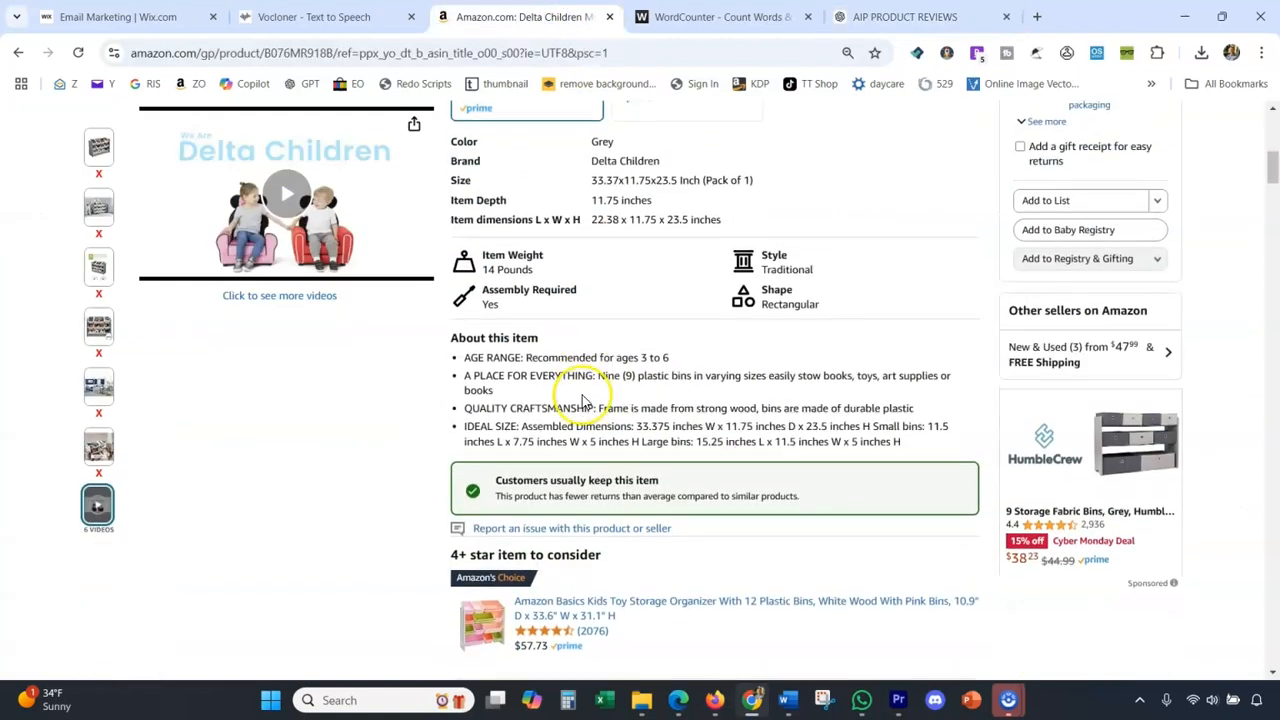
drag(464, 345, 918, 446)
key(ctrl+c)
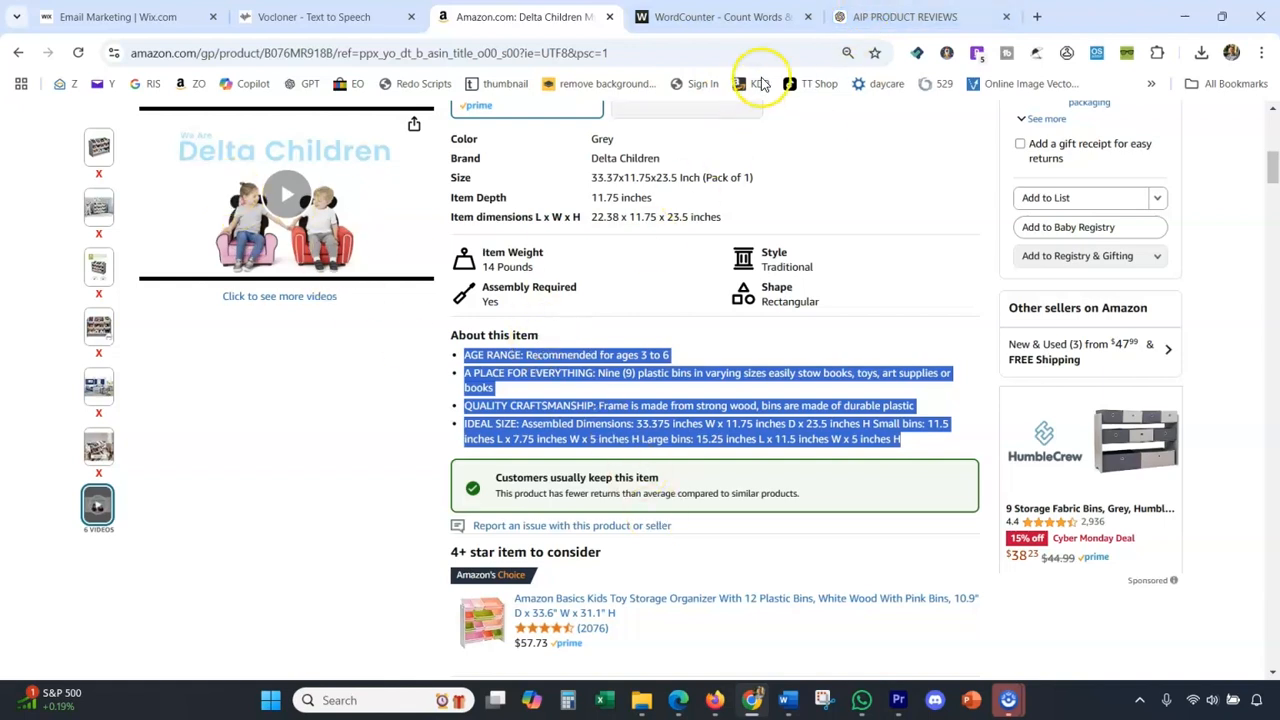
click(884, 16)
key(ctrl+v)
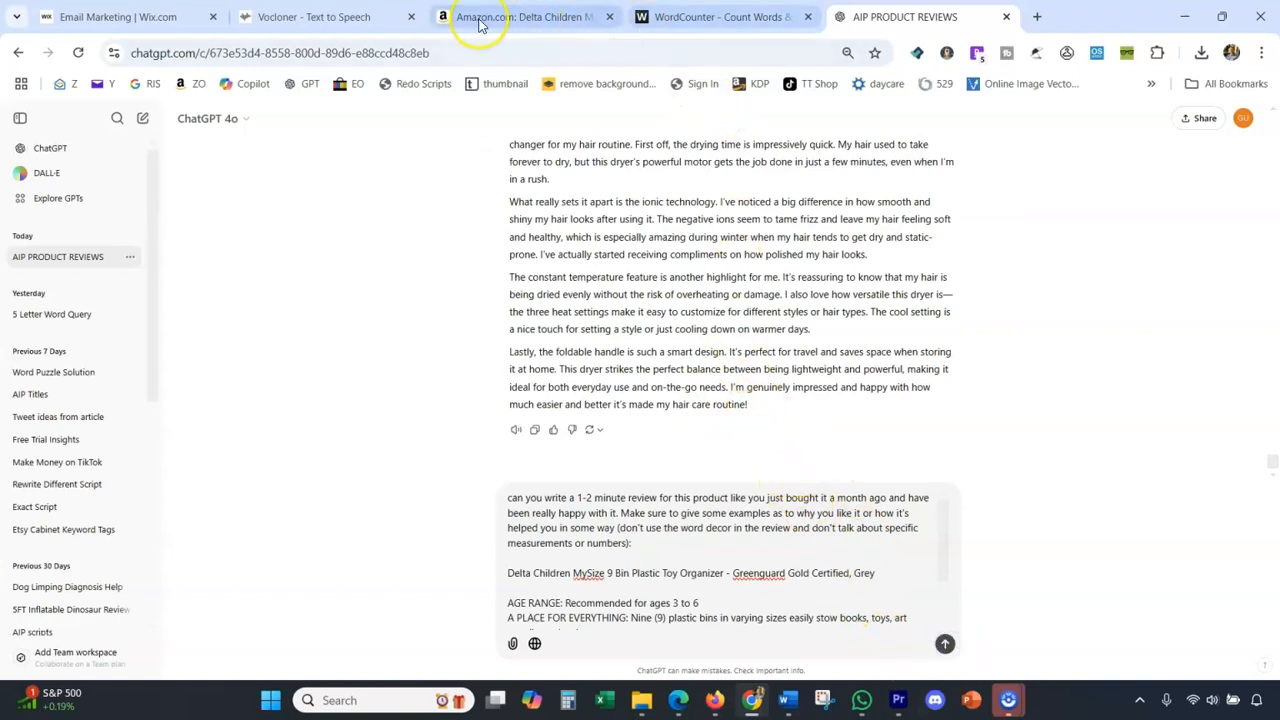
Open Vocloner's pricing page, check the monthly plans and copy the page address.
click(312, 17)
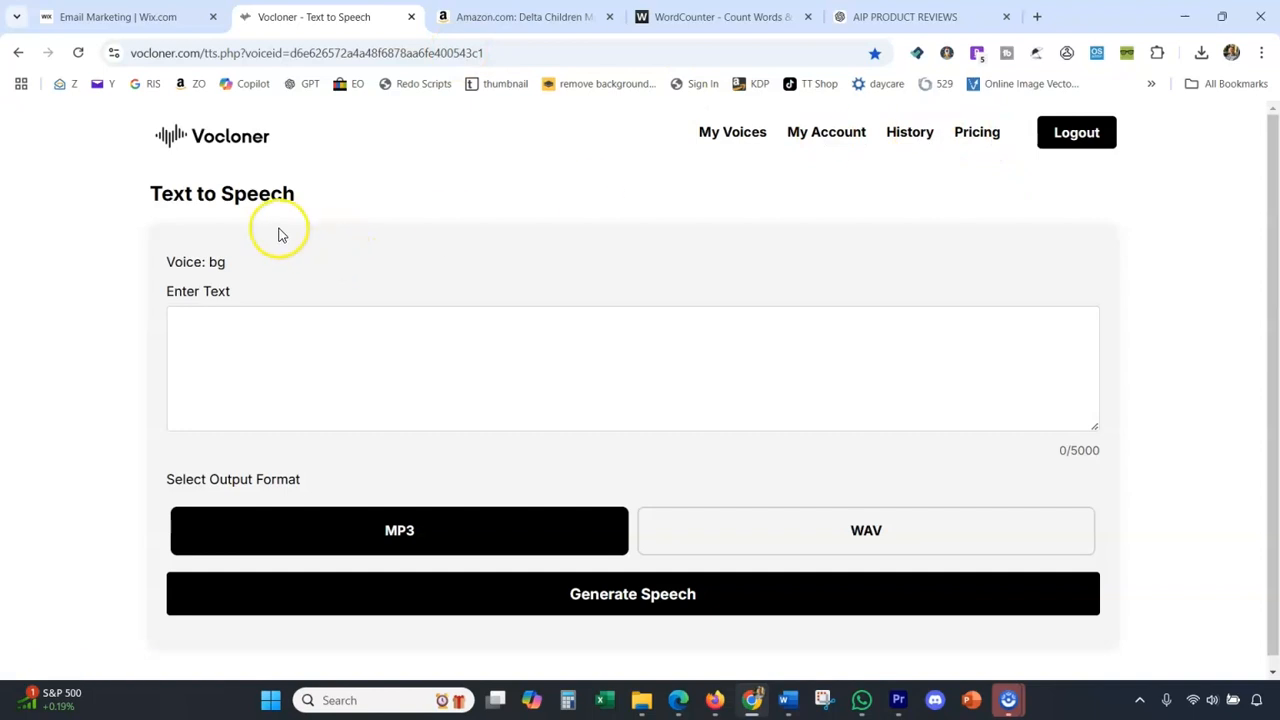
click(962, 134)
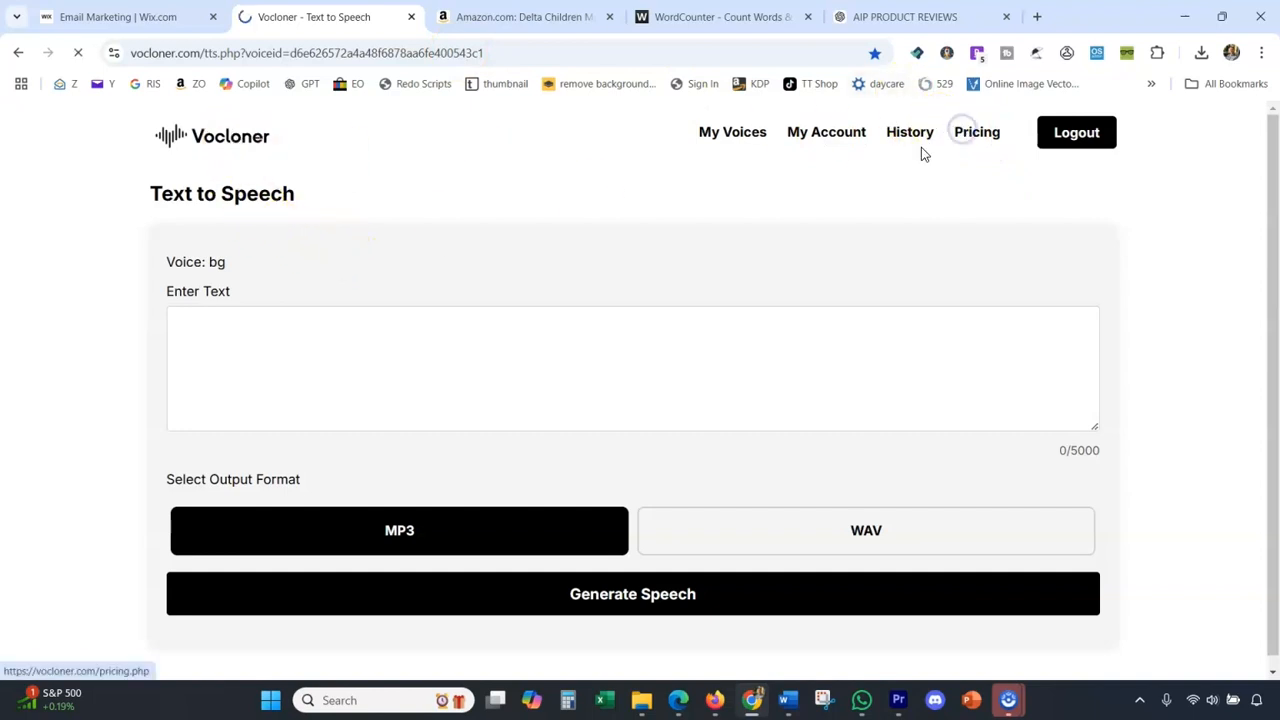
click(692, 246)
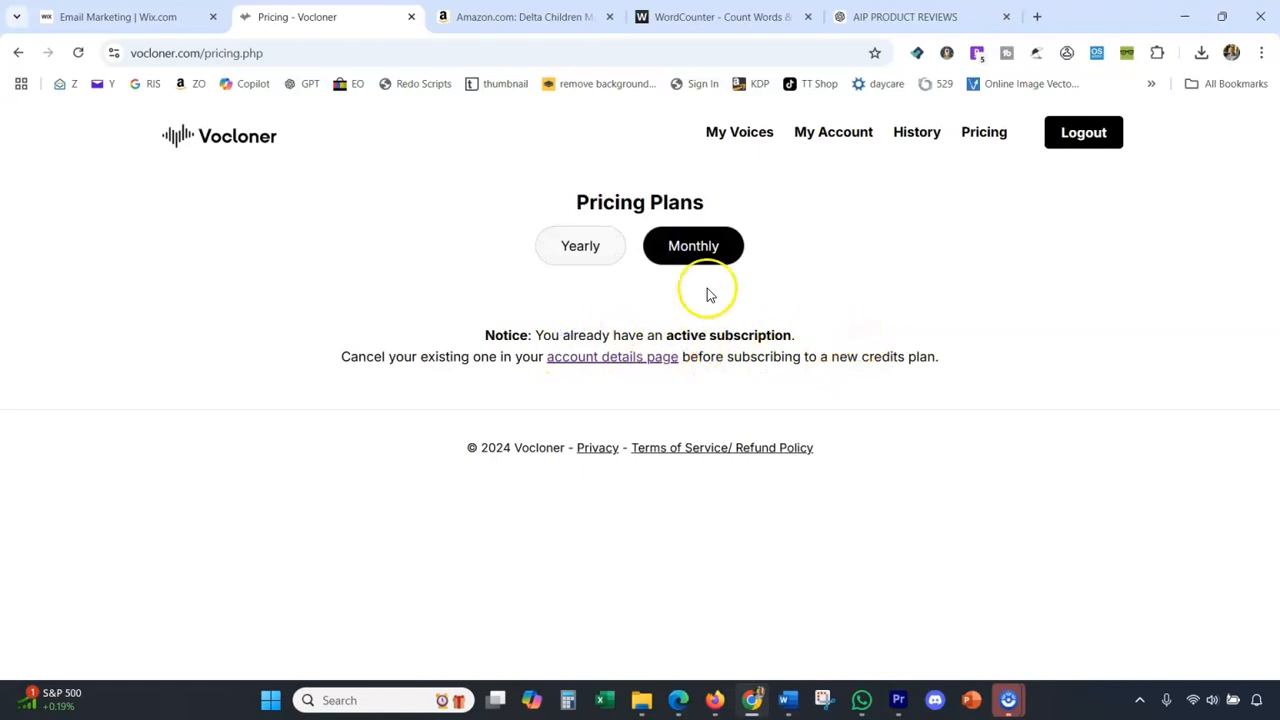
right_click(974, 148)
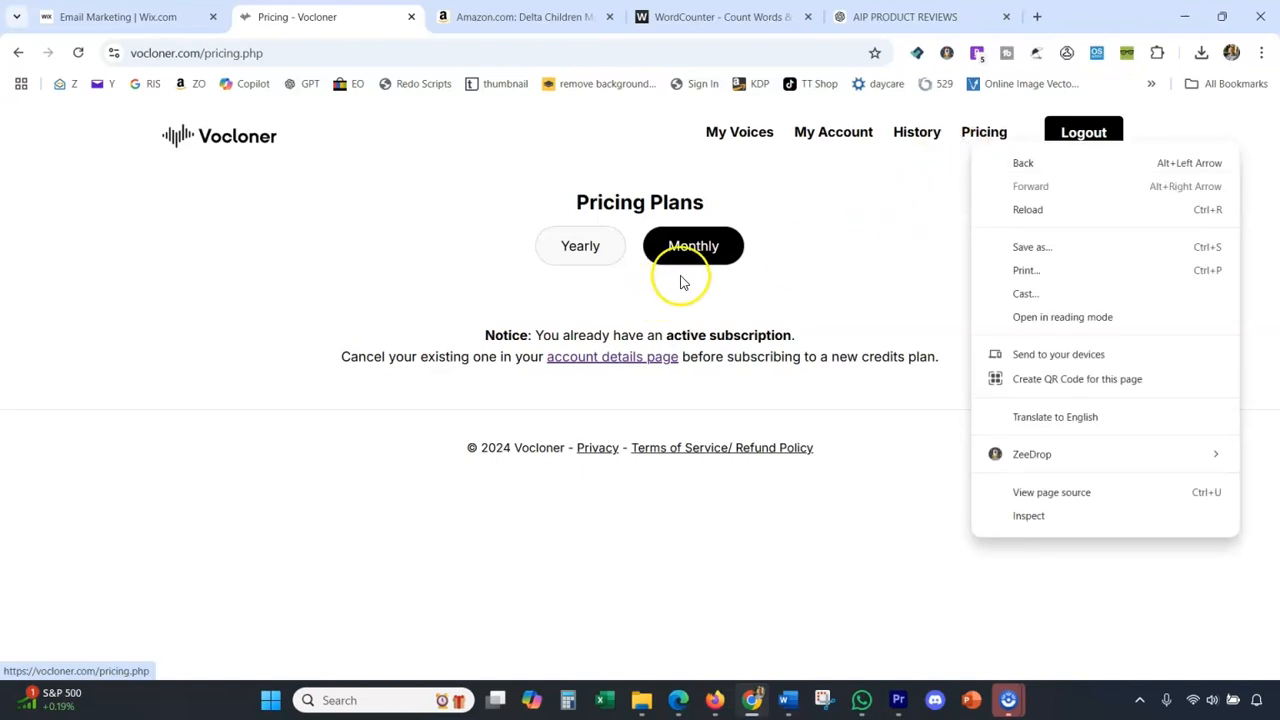
click(383, 58)
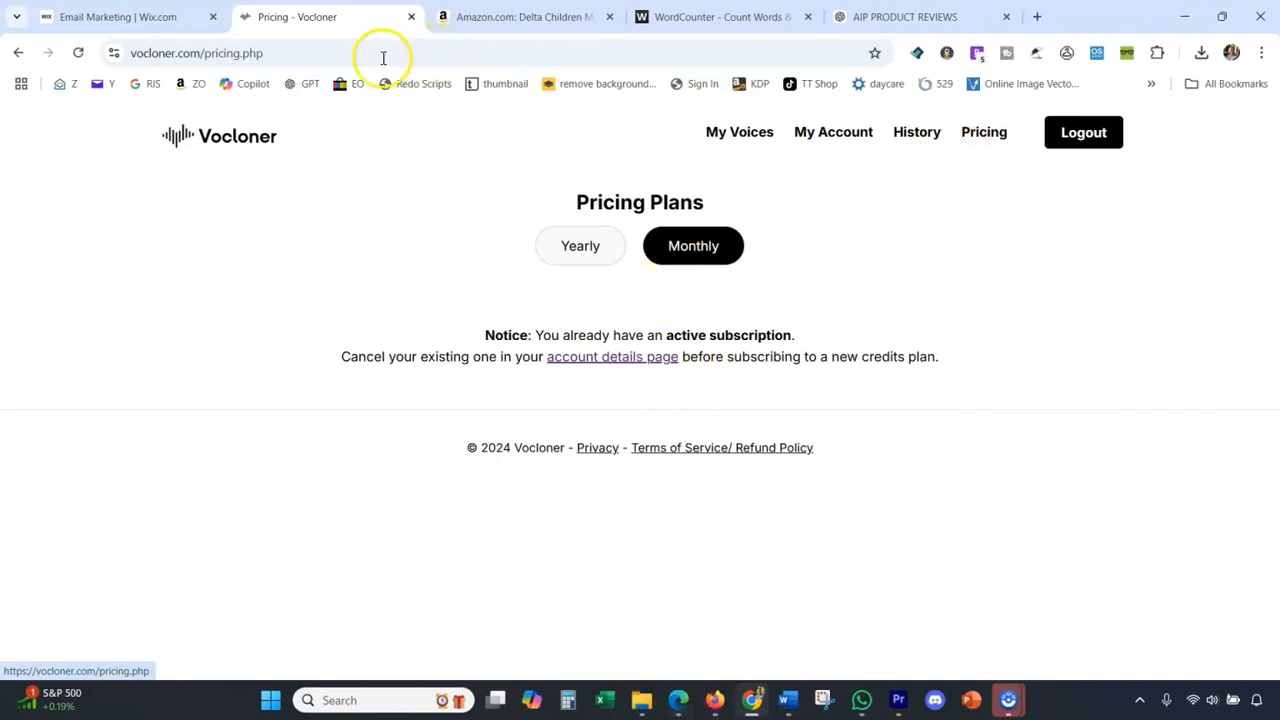
Switch to Microsoft Edge and open the copied Vocloner pricing address in a new tab.
click(678, 700)
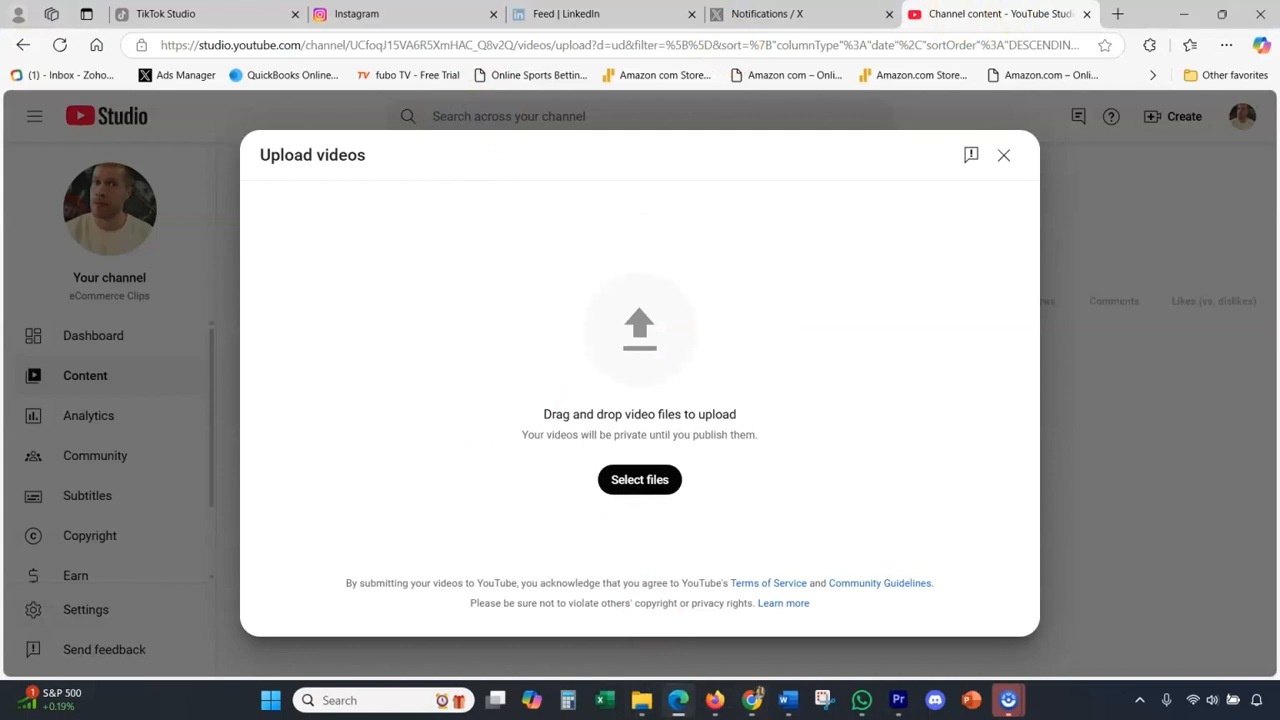
click(1118, 14)
text(https://vocloner.com/pricing.php)
key(Return)
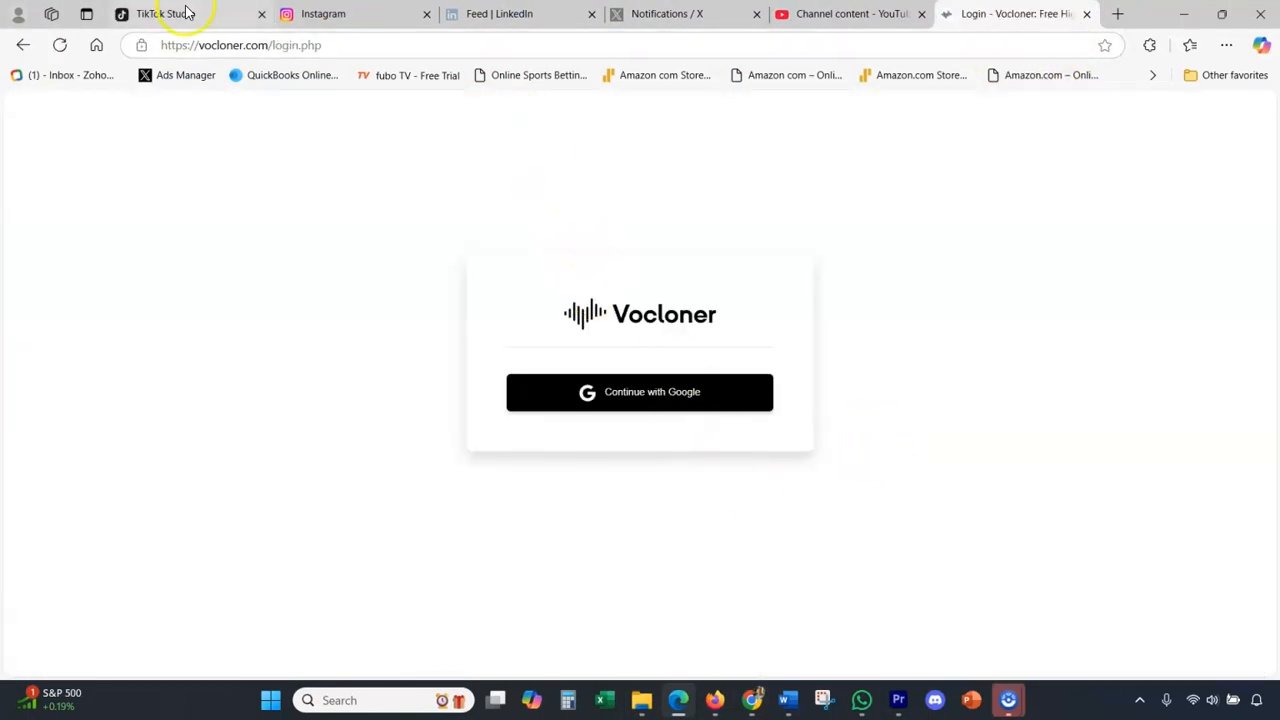
Shorten the address to vocloner.com, load the home page and view its Pricing section.
click(274, 44)
drag(270, 45, 325, 44)
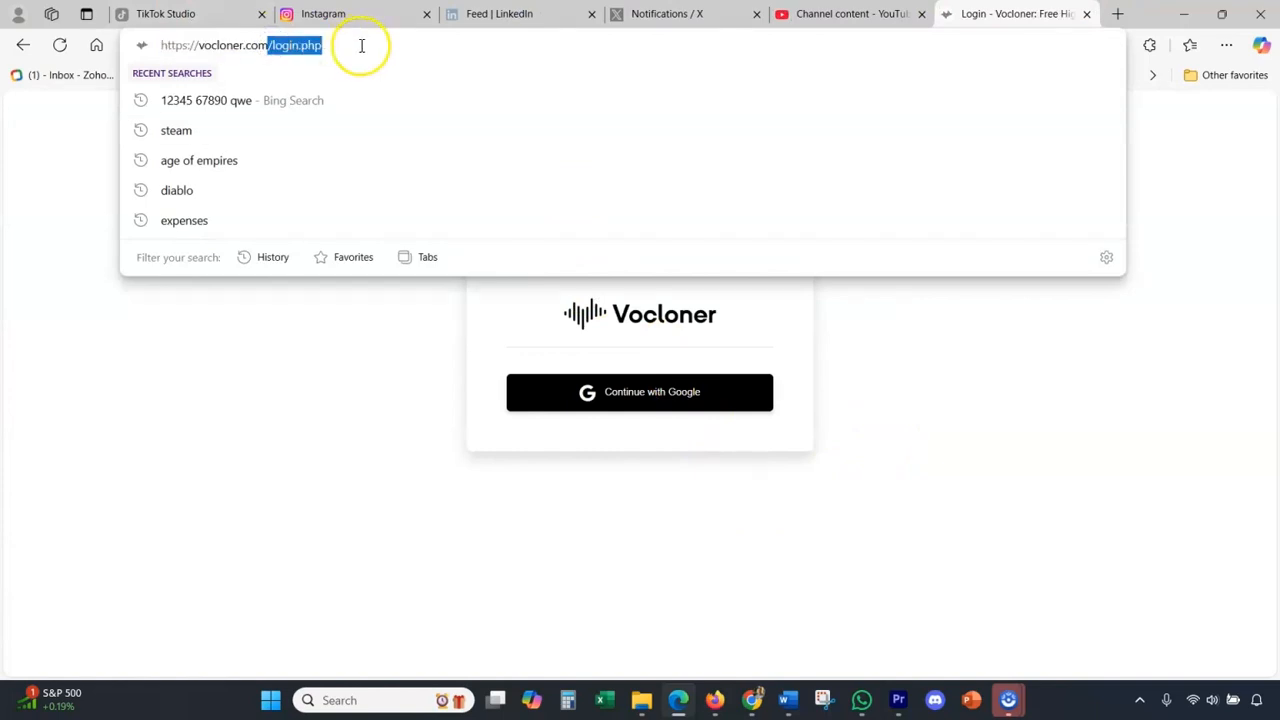
key(BackSpace)
key(Return)
click(948, 123)
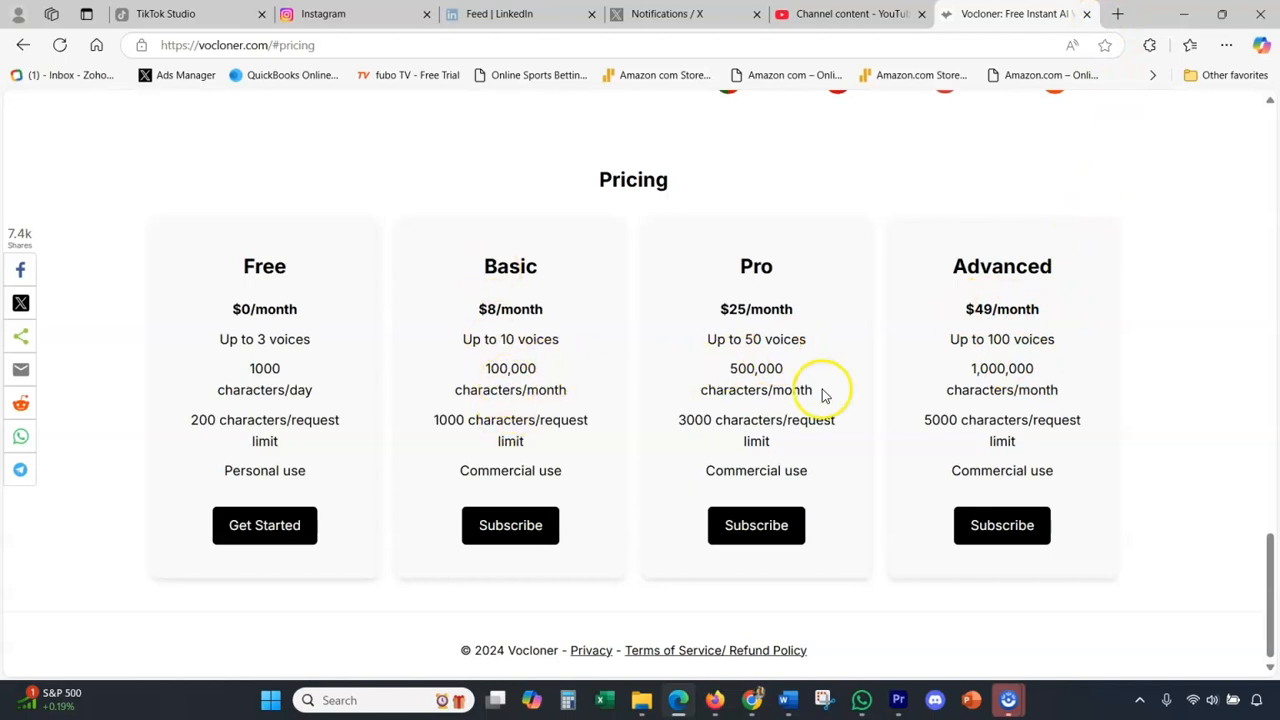
Close the Vocloner tab in Edge, return to Chrome and open Vocloner's My Voices page.
click(1085, 14)
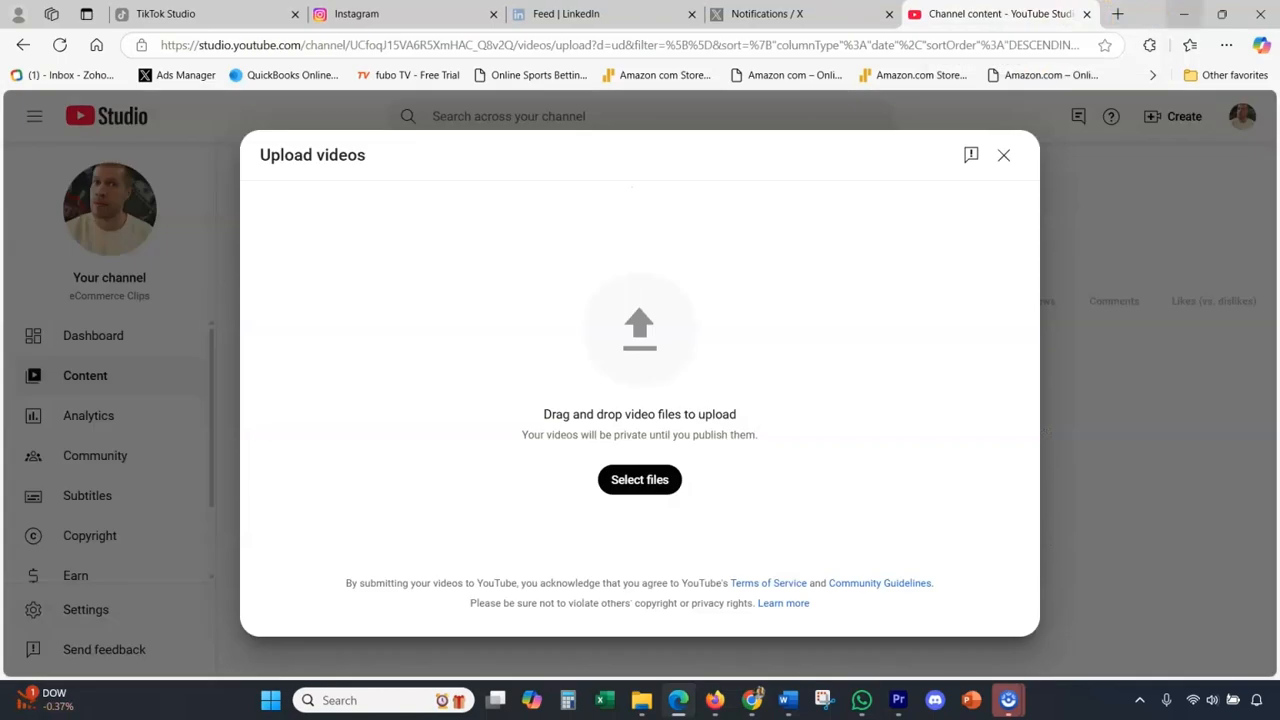
click(1183, 14)
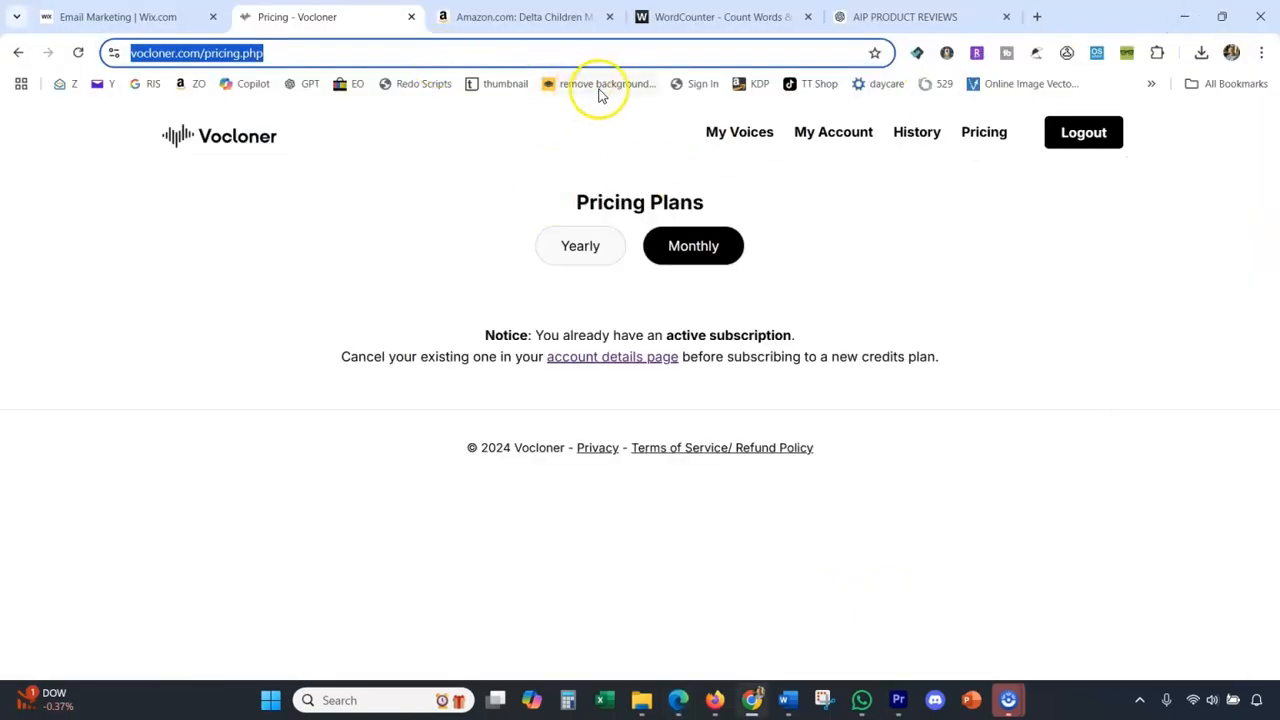
click(722, 138)
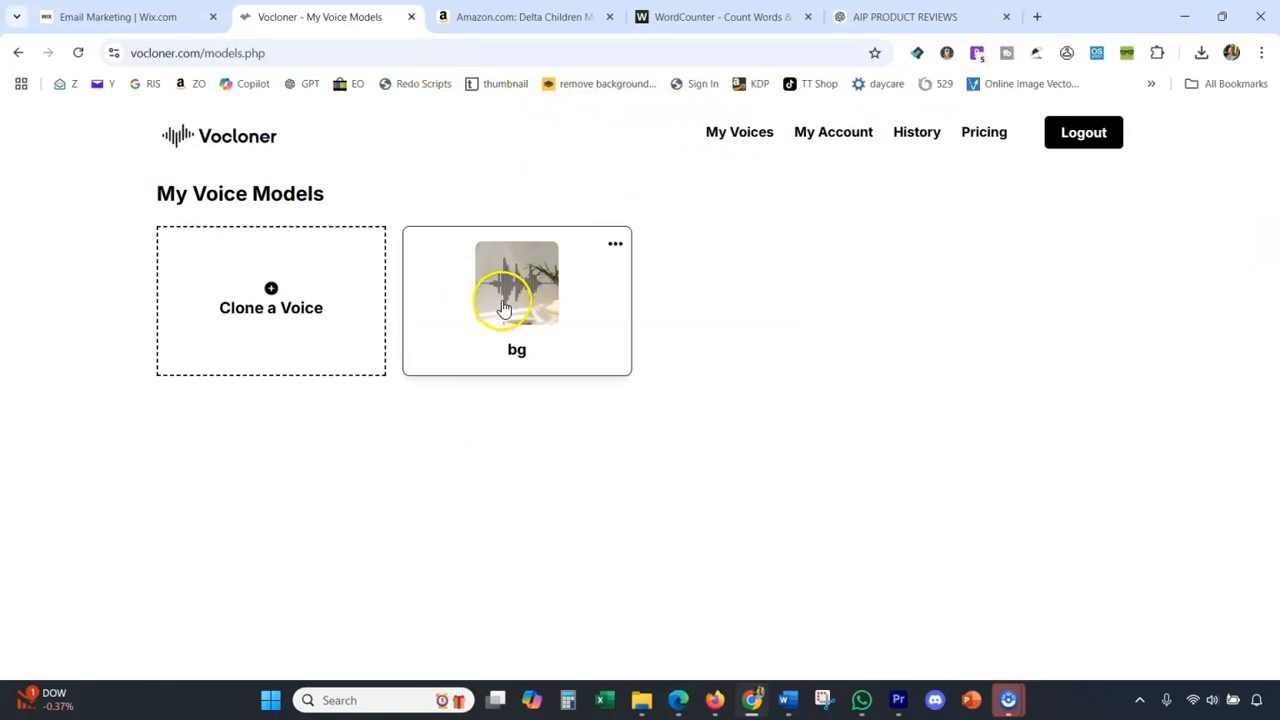
Open the Clone a Voice form to view its voice file requirements, and return to the voice models page.
click(308, 313)
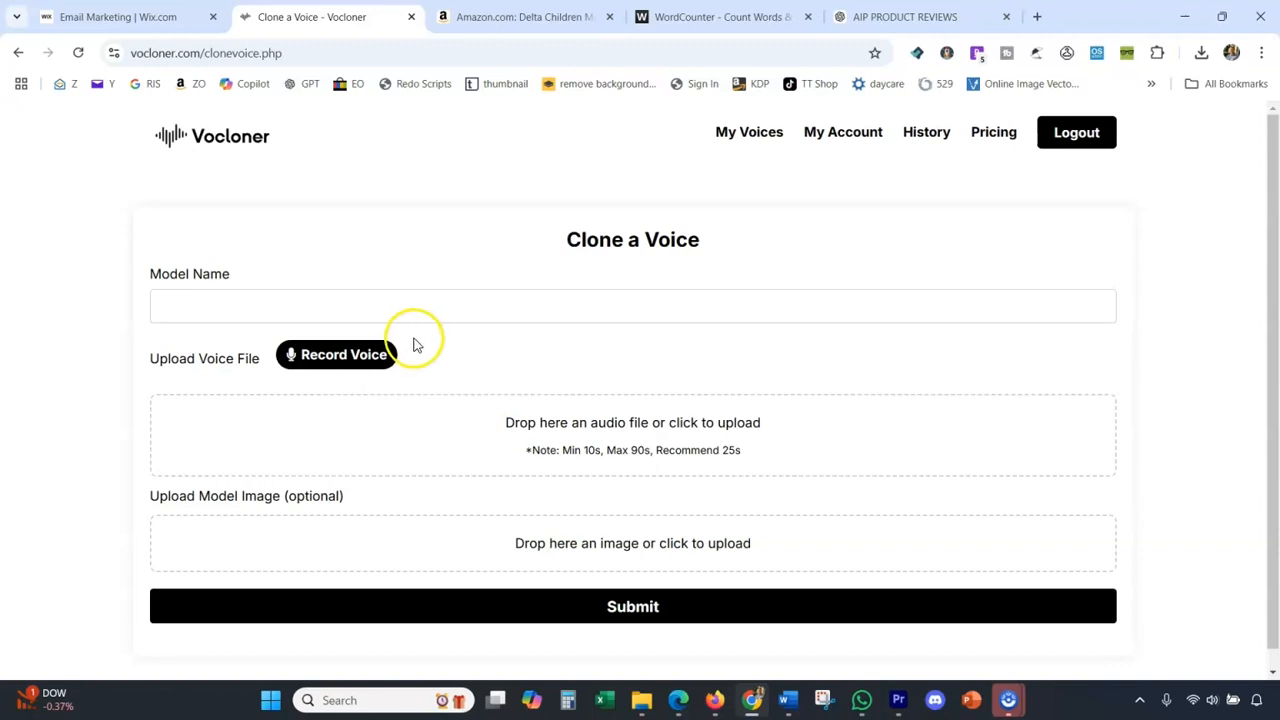
click(29, 54)
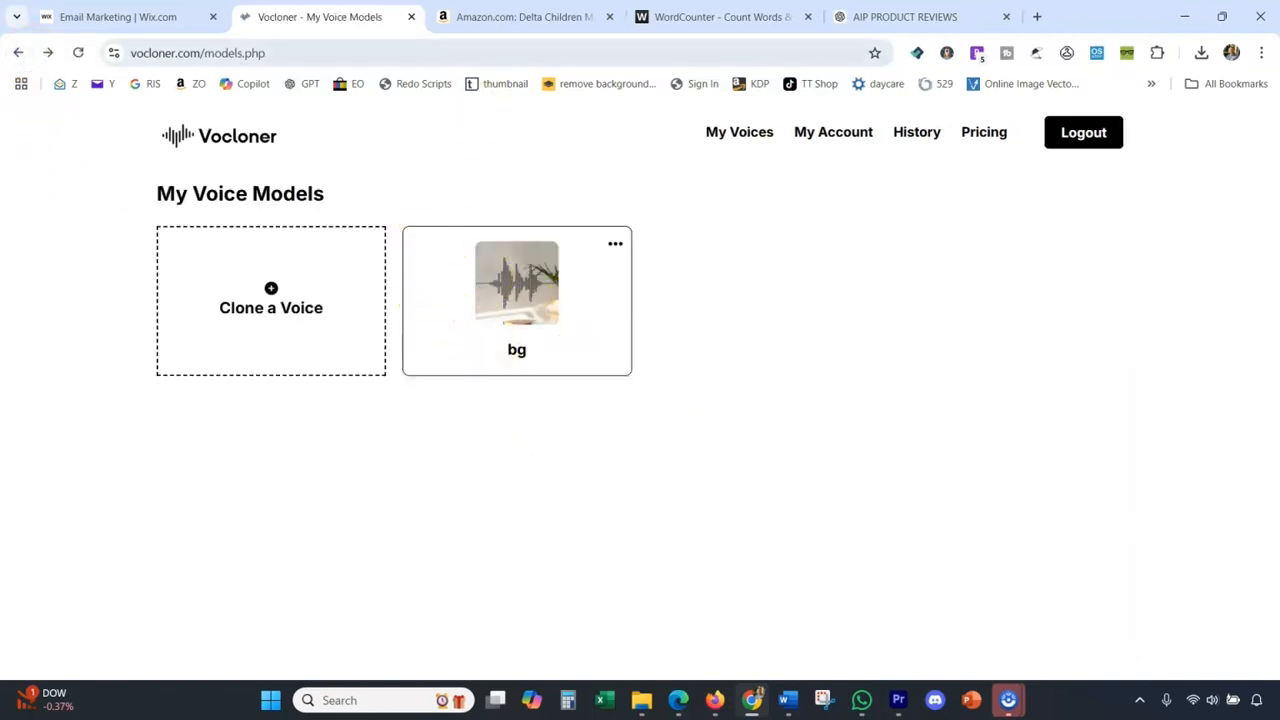
Switch to the ChatGPT conversation and choose the first of the two toy organizer review responses.
mouse_move(494, 12)
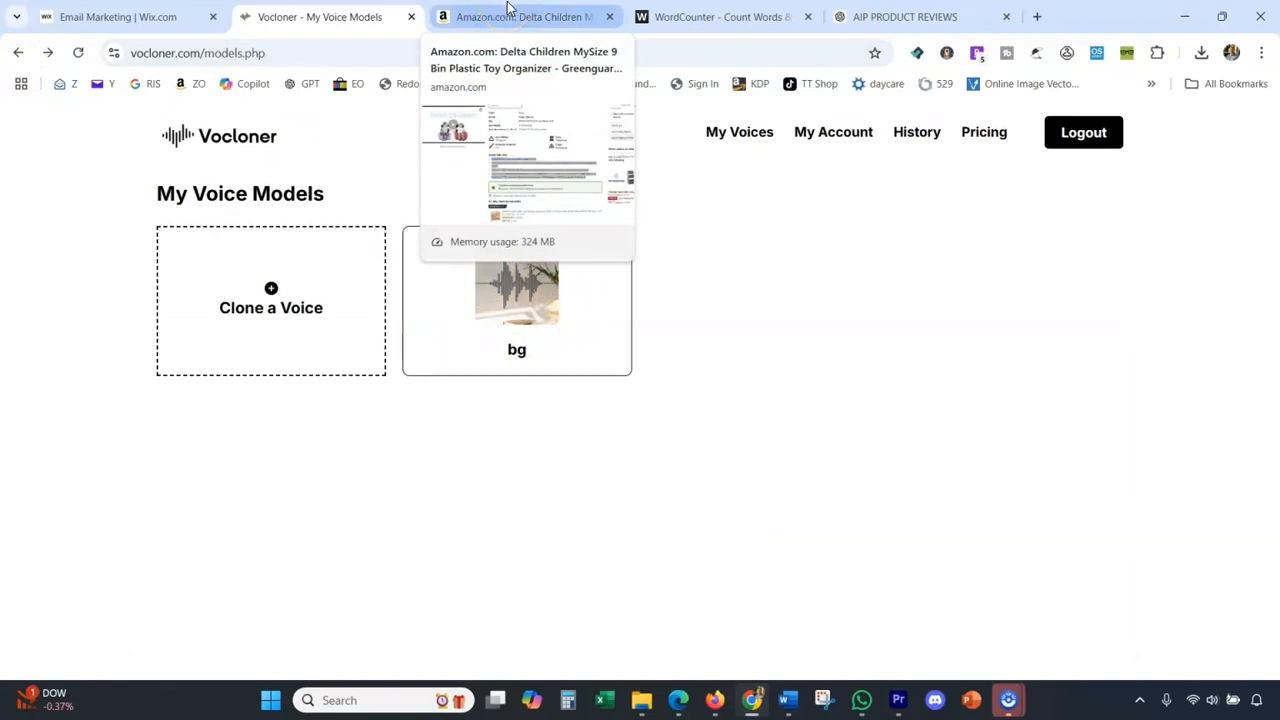
click(509, 18)
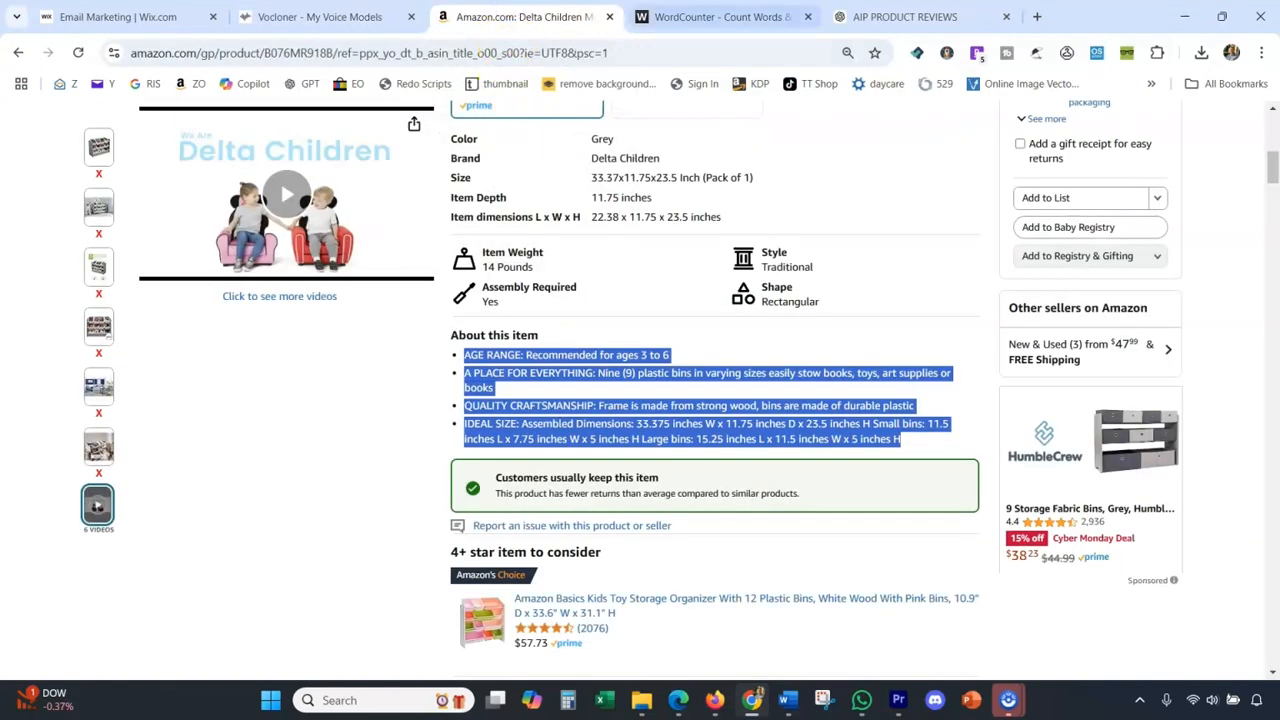
click(900, 17)
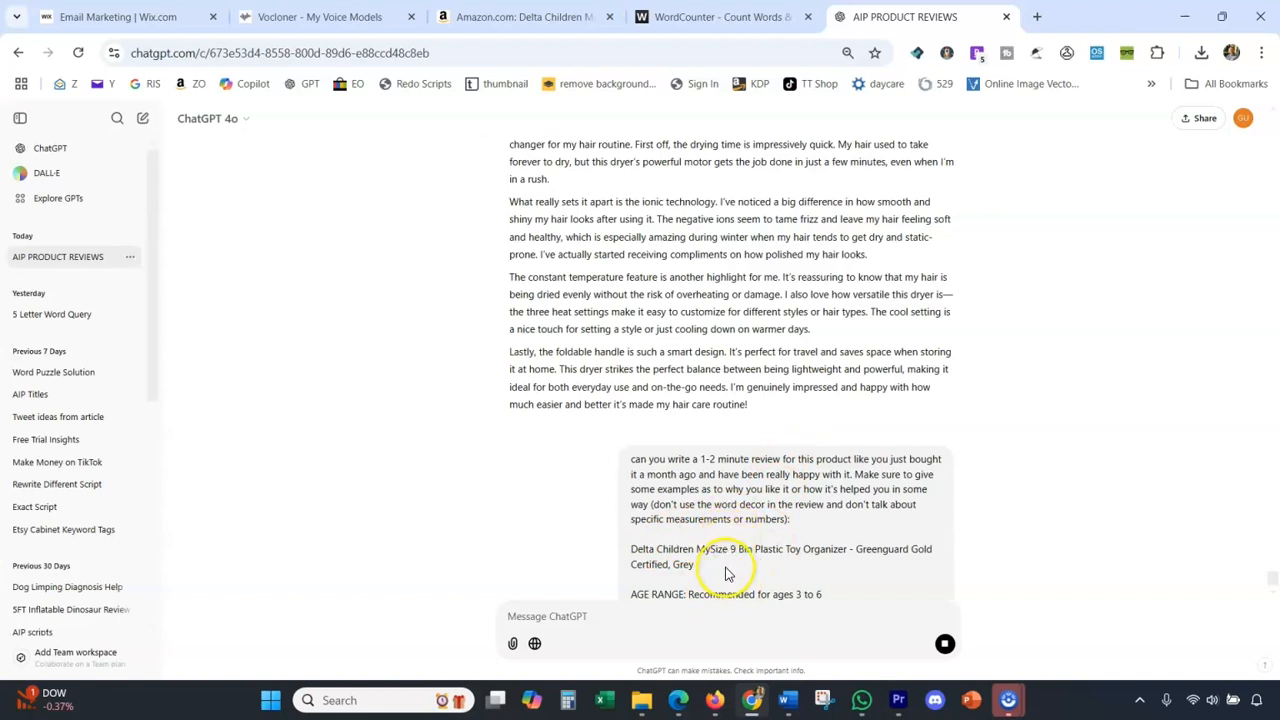
scroll(663, 457, up, 2)
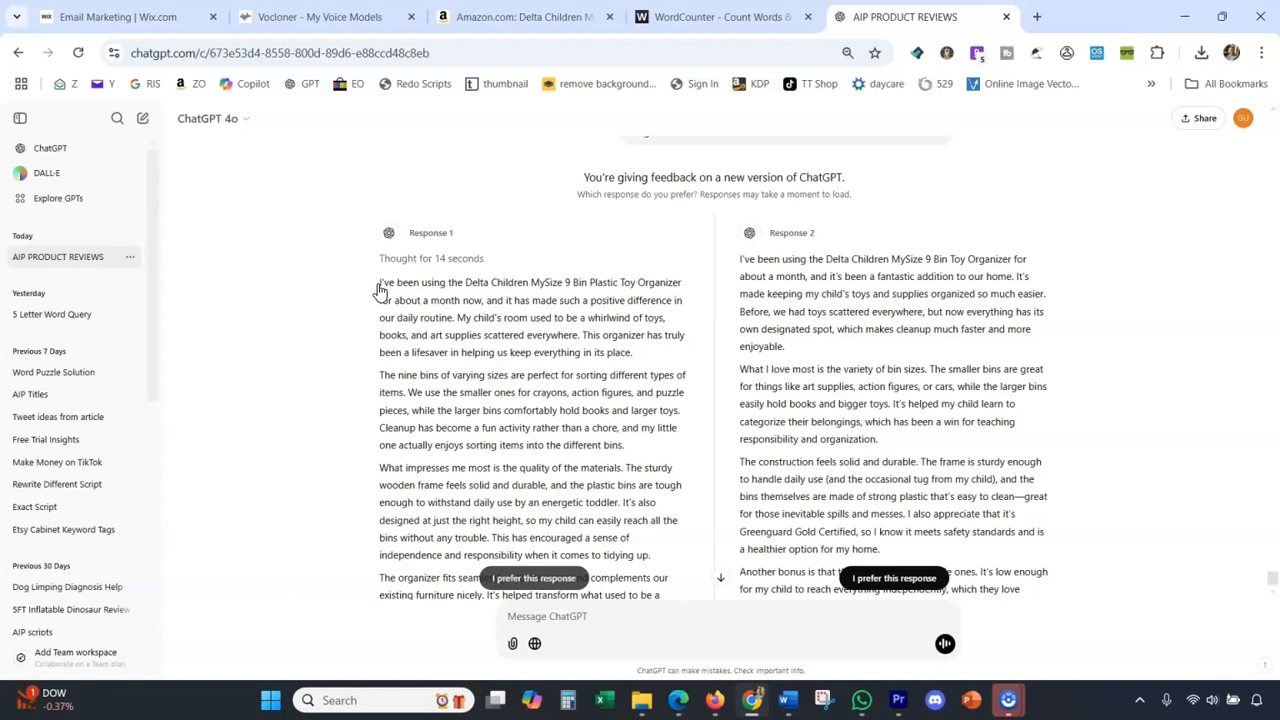
click(376, 336)
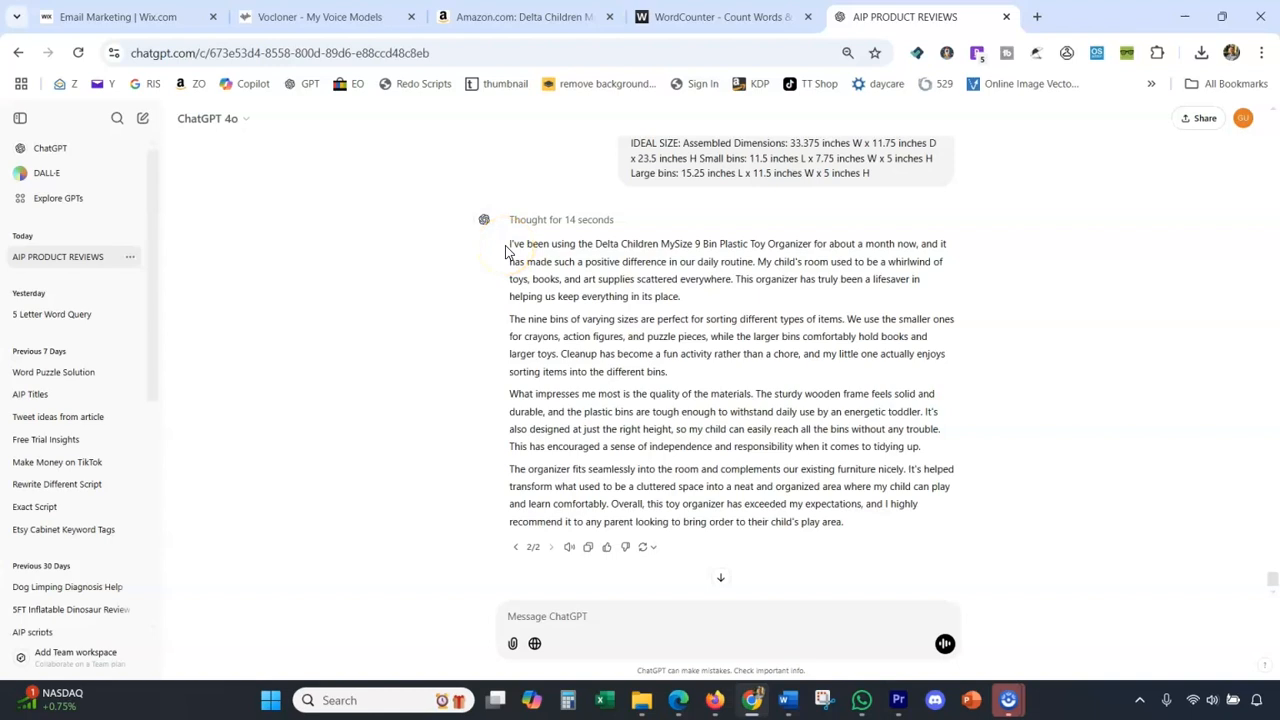
Select and copy the full toy organizer review from ChatGPT's chosen response.
drag(507, 248, 851, 504)
key(ctrl+shift+Tab)
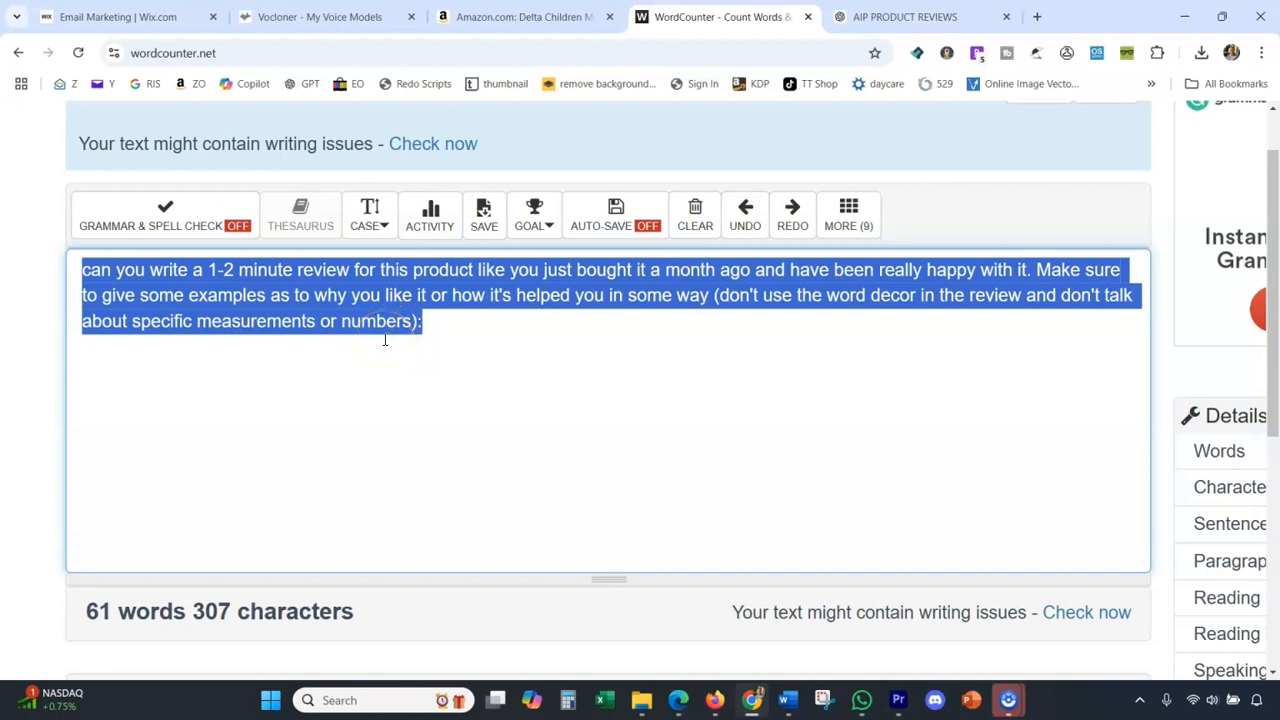
click(851, 17)
click(833, 503)
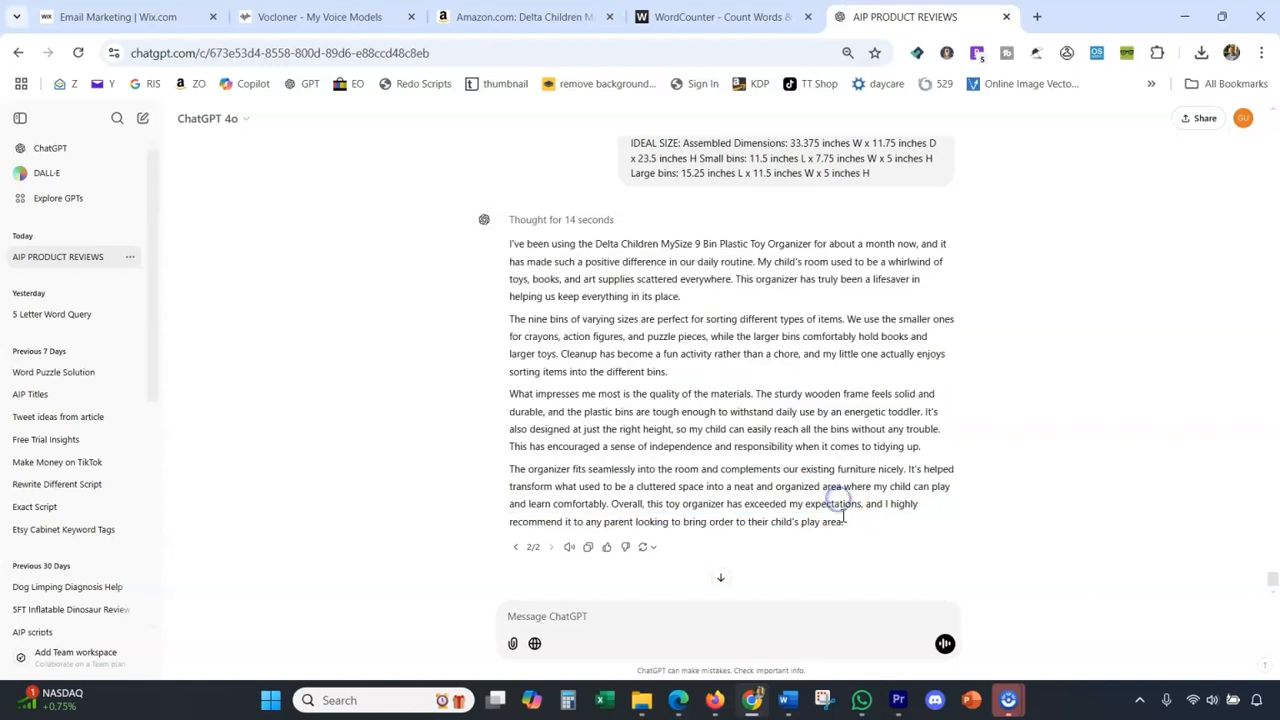
drag(846, 521, 889, 529)
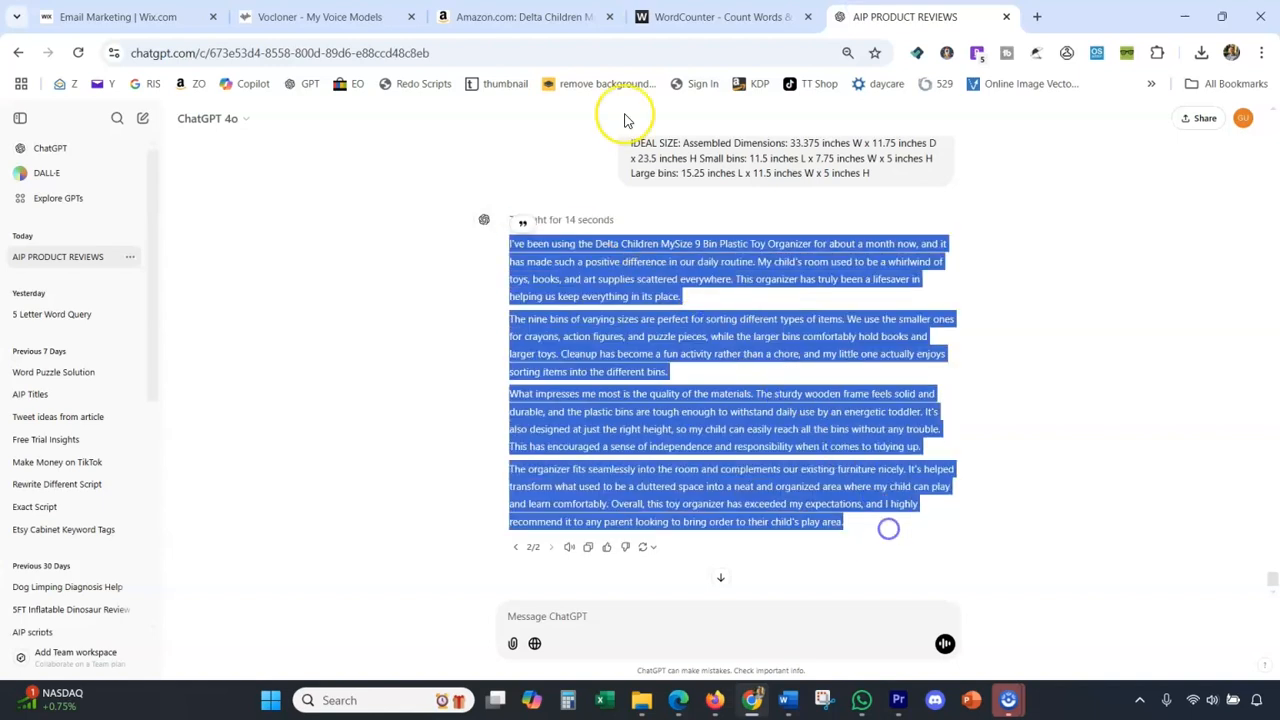
Paste the copied review into the Text to Speech field of Vocloner's bg voice and enlarge the field to show the whole script.
click(330, 17)
click(485, 312)
click(491, 346)
key(ctrl+v)
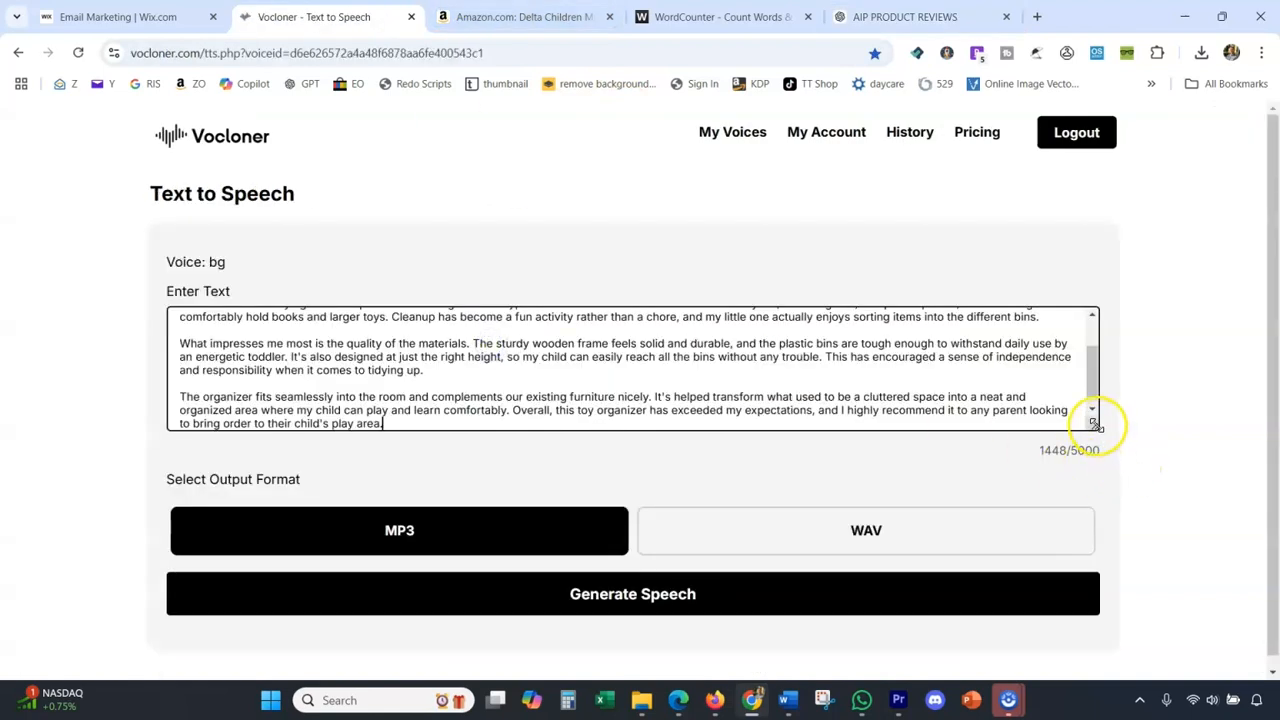
drag(1095, 425, 1168, 678)
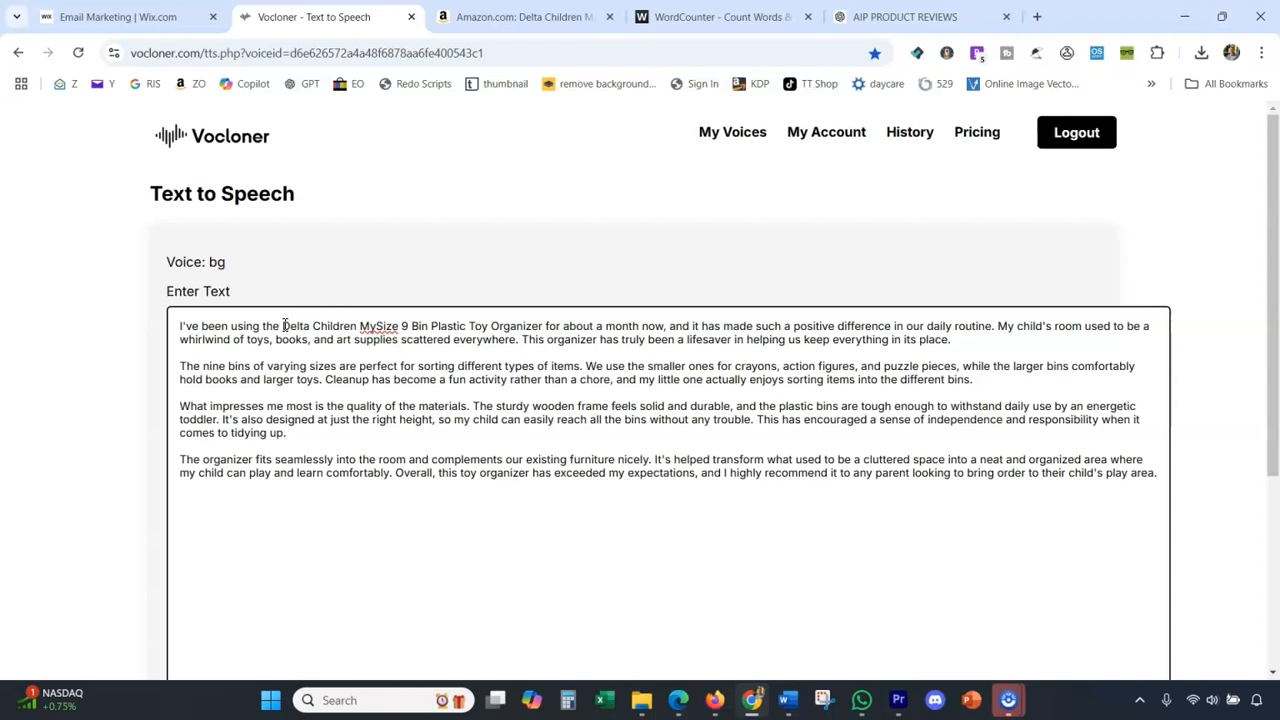
In the script's first sentence, replace "the Delta Children MySize" with "this" and delete "9 Bin".
drag(283, 325, 404, 326)
key(BackSpace)
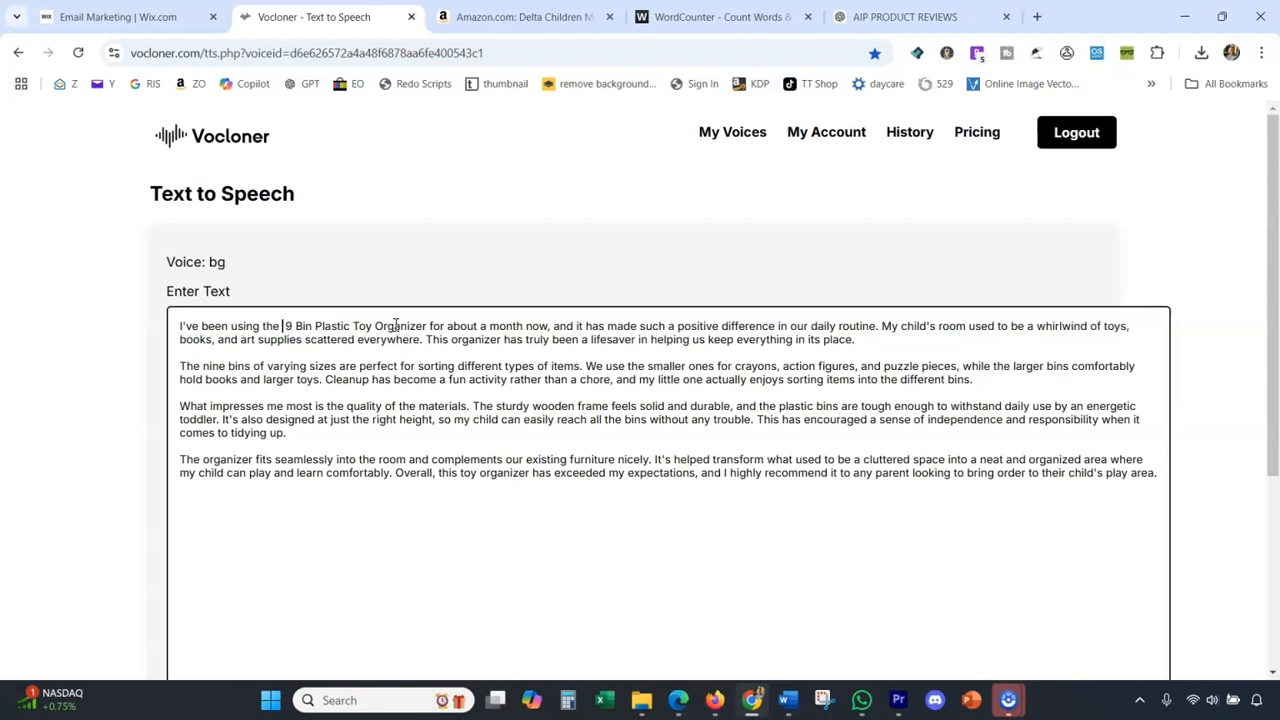
key(BackSpace)
key(BackSpace)
text(is)
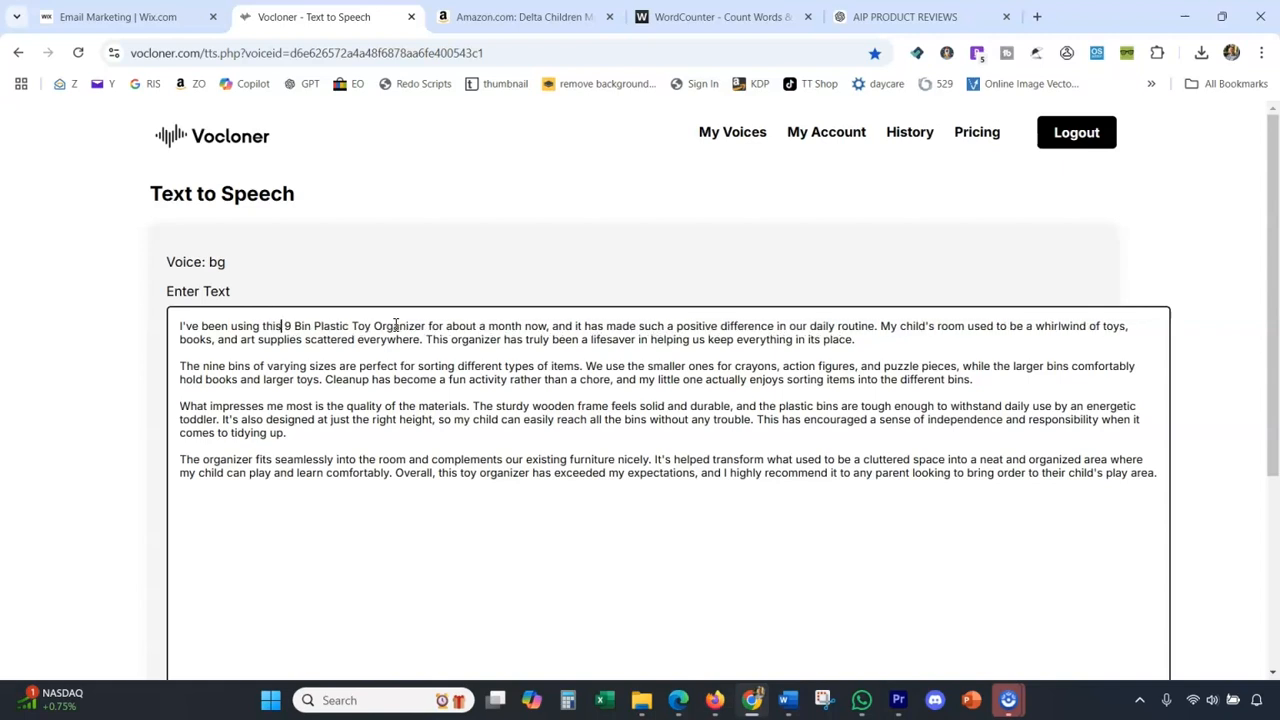
double_click(303, 325)
key(BackSpace)
key(BackSpace)
key(BackSpace)
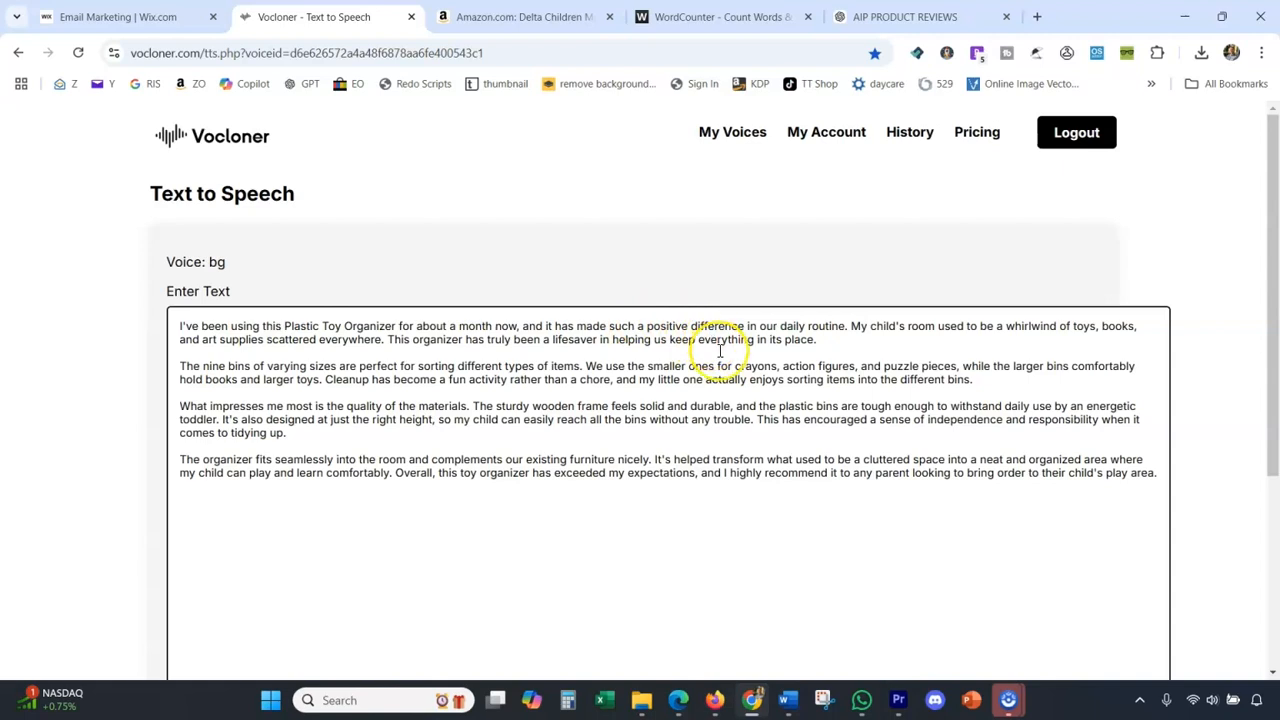
Read through the edited review script and generate its speech in MP3 format.
scroll(719, 350, down, 3)
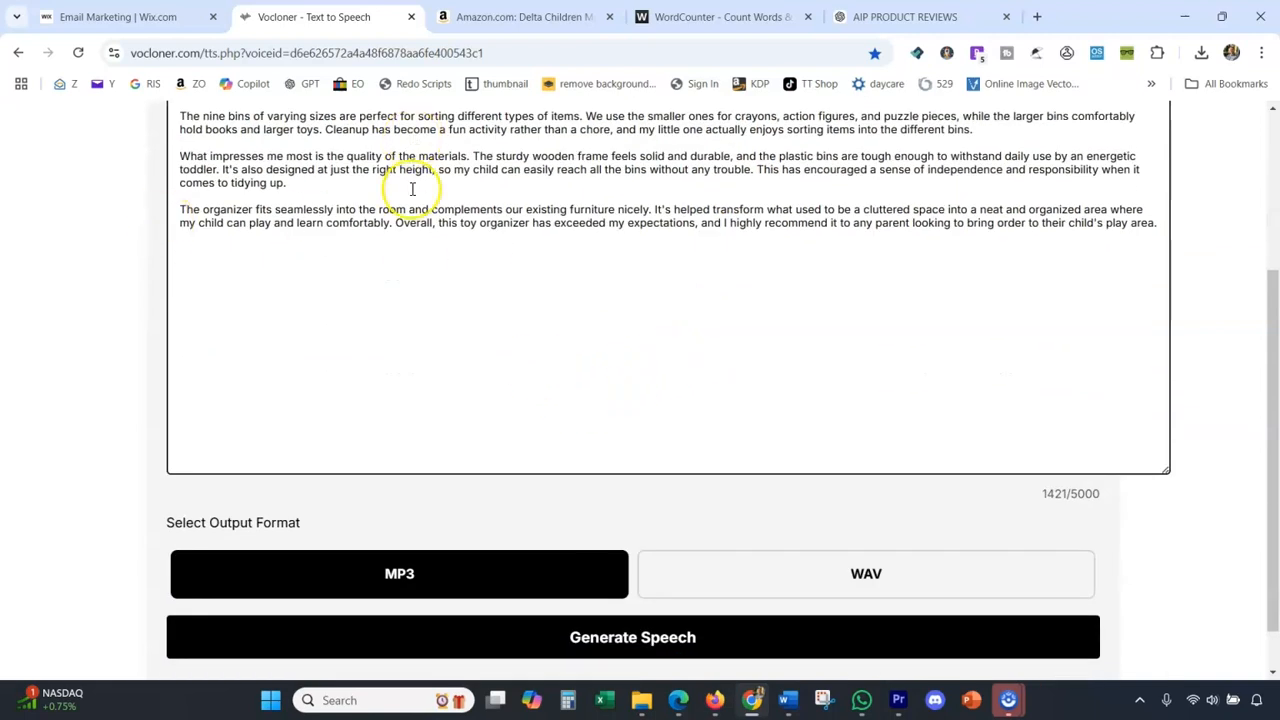
scroll(412, 188, up, 2)
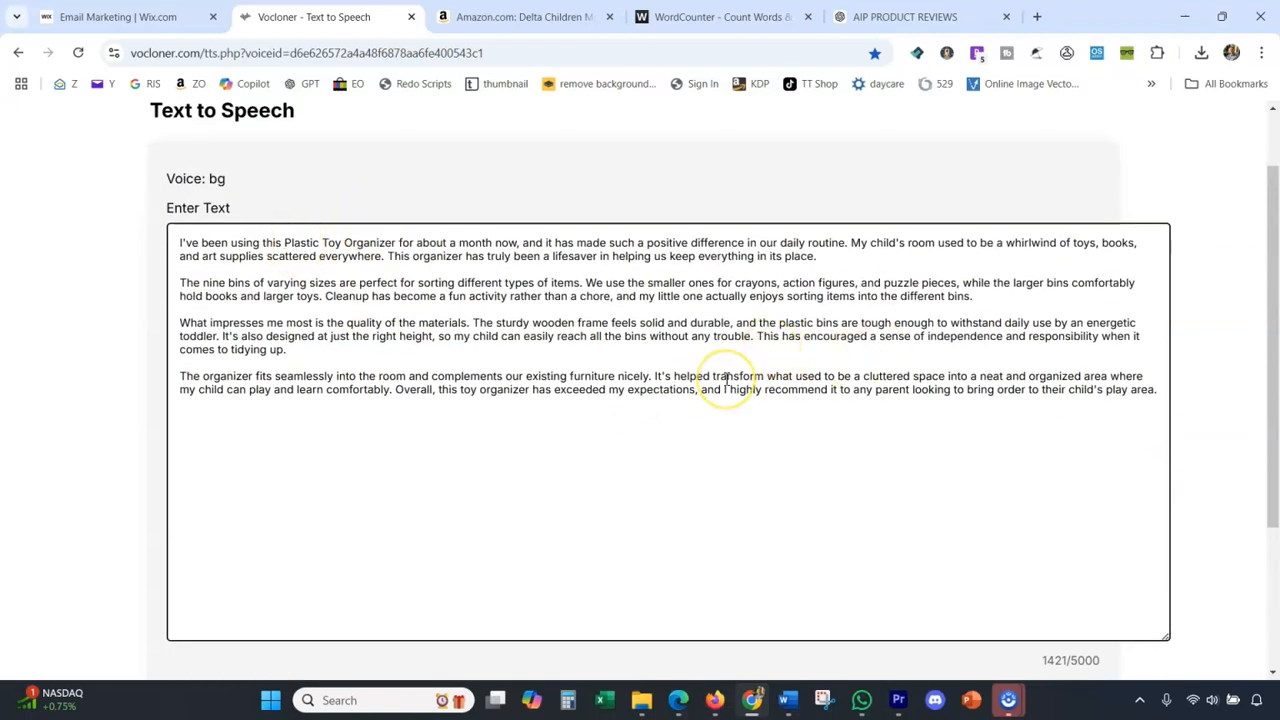
scroll(671, 300, down, 3)
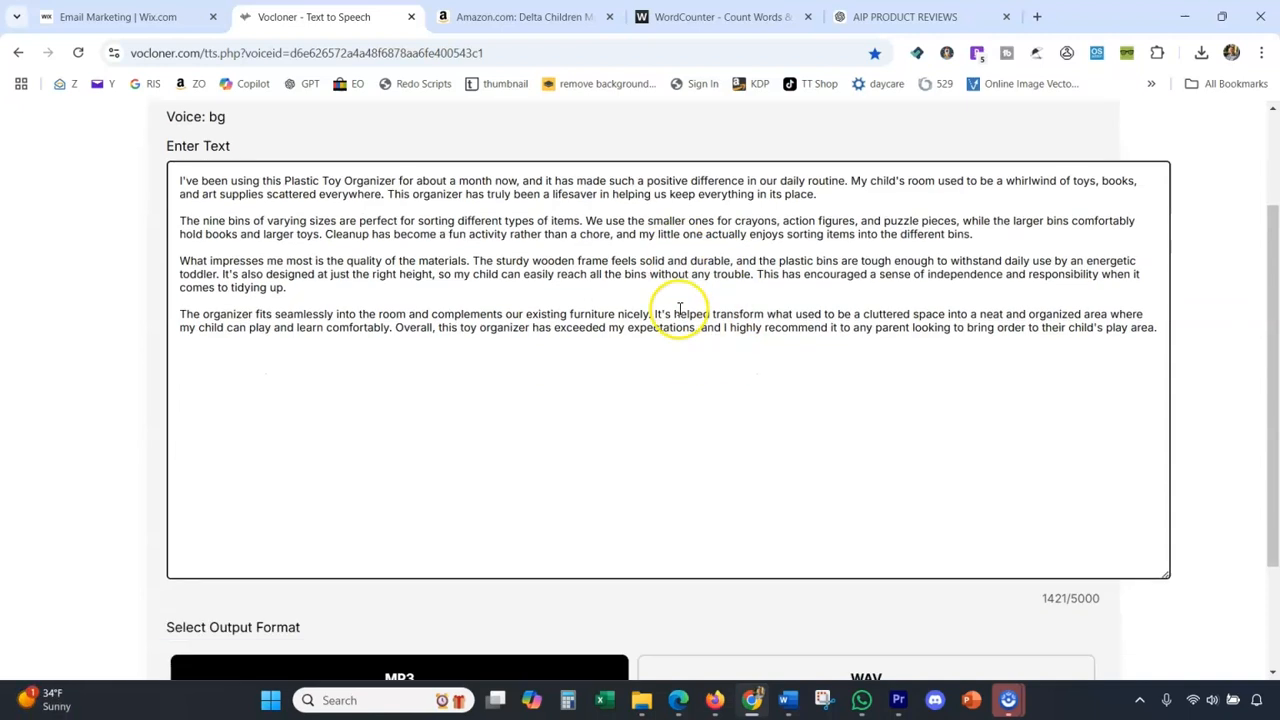
scroll(523, 543, up, 3)
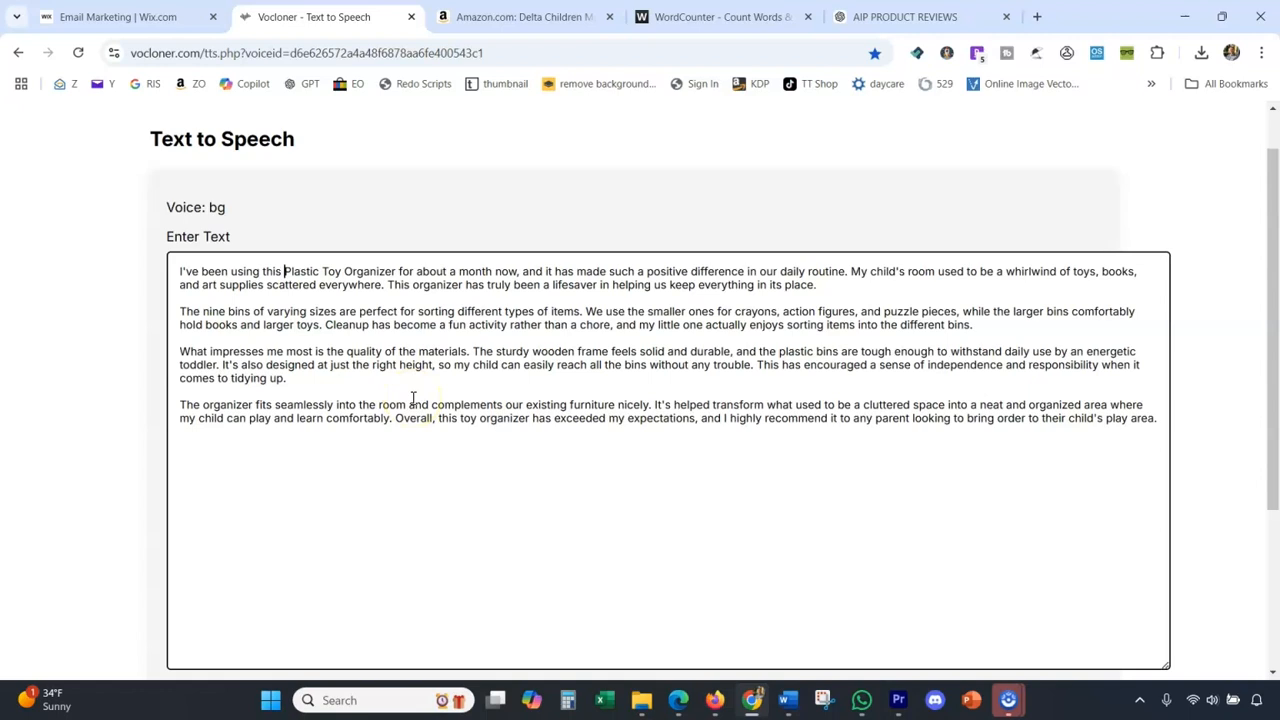
scroll(400, 420, down, 3)
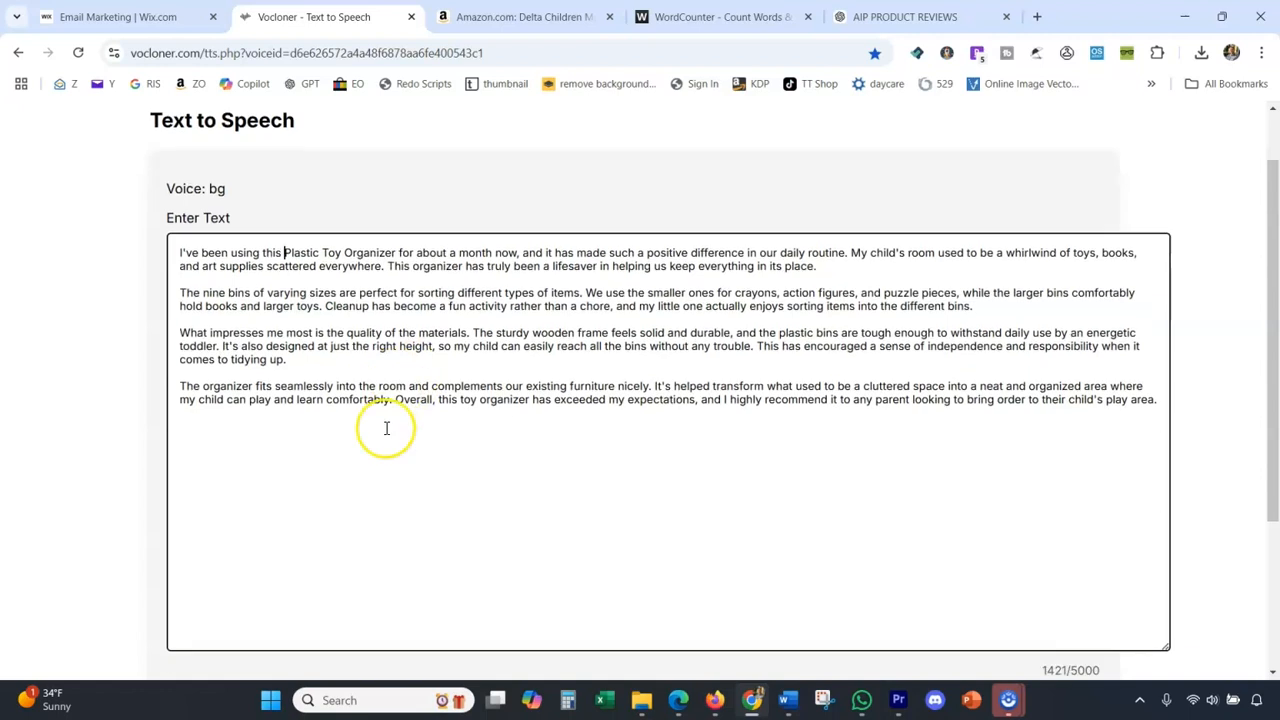
click(440, 578)
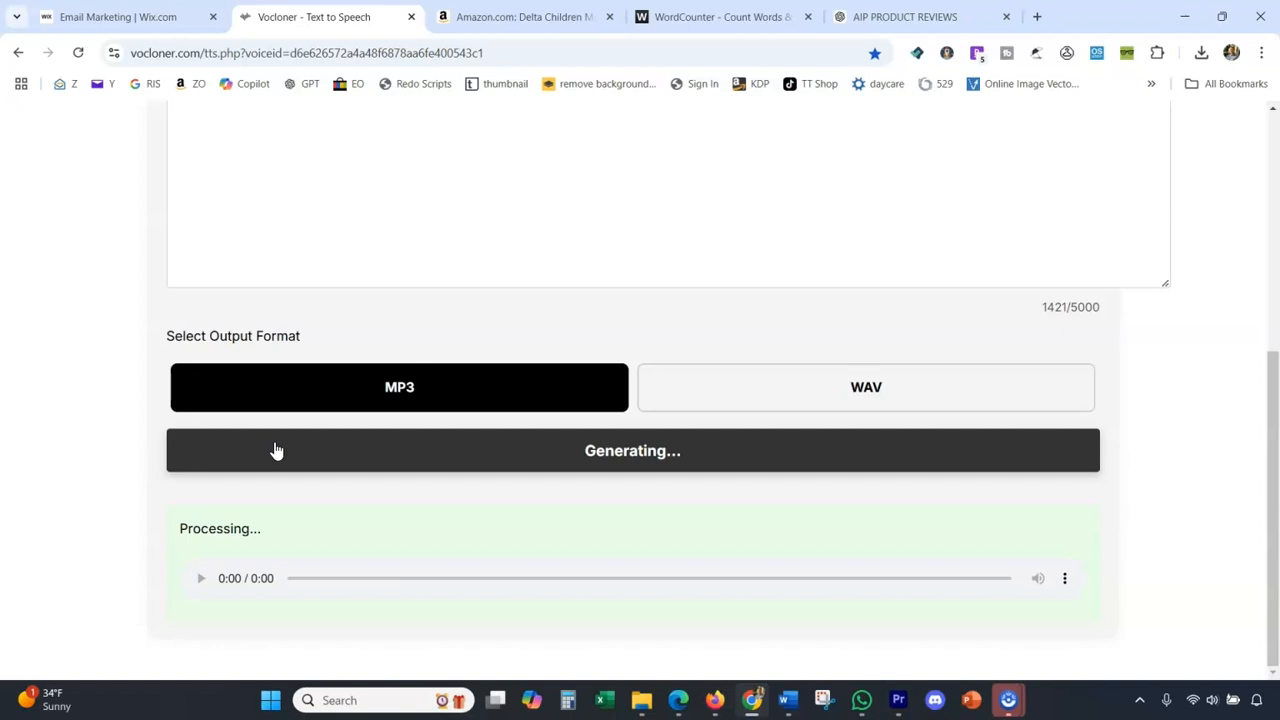
View the playback speed options of the generated speech's audio player and close them.
click(1068, 581)
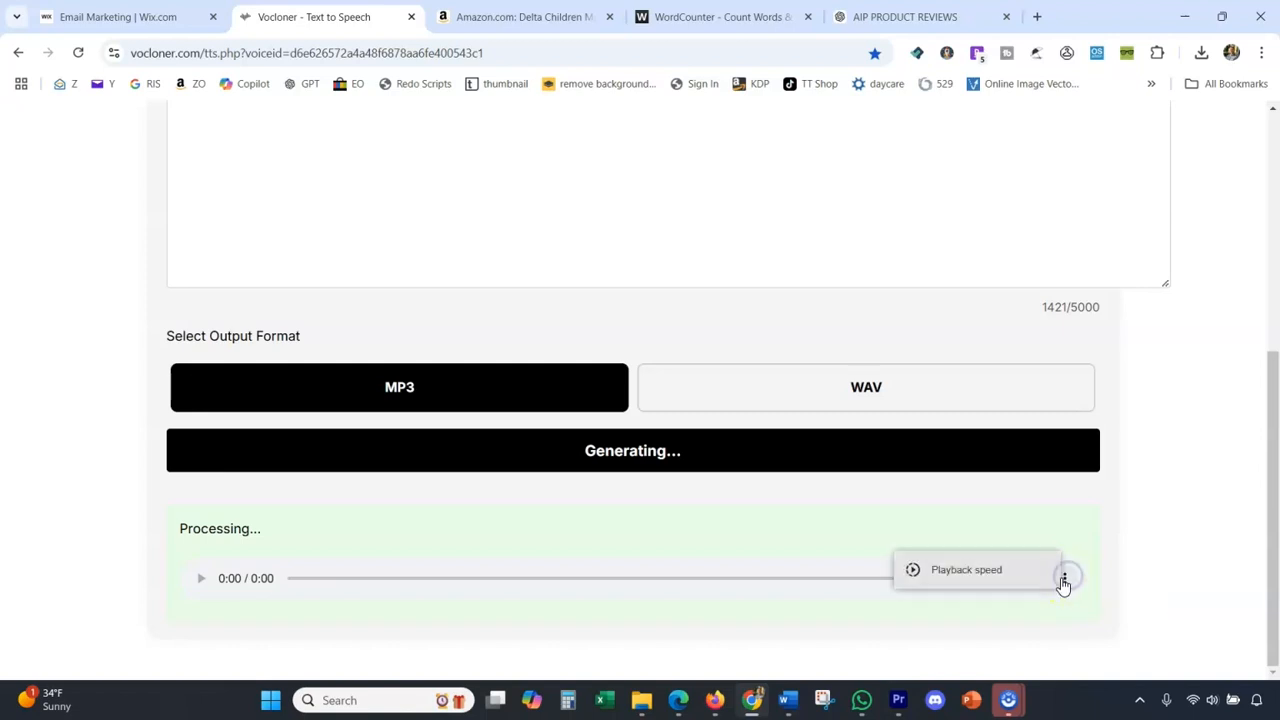
click(969, 585)
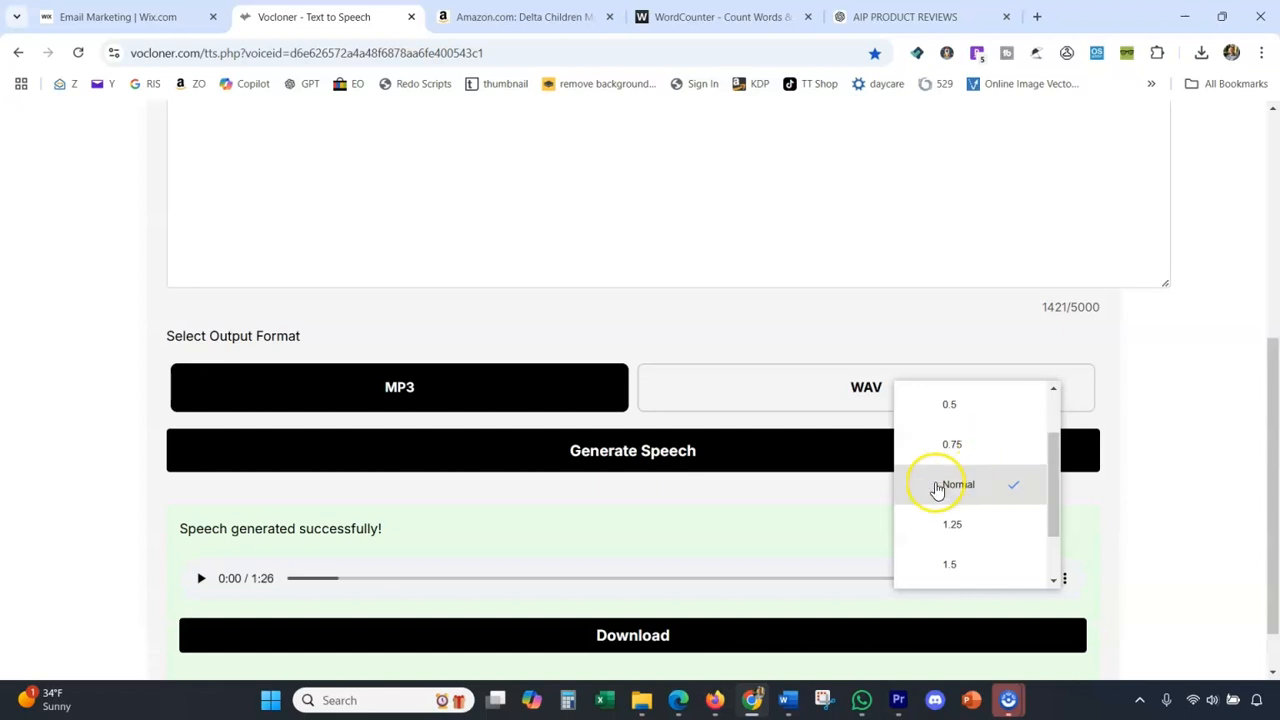
click(970, 533)
click(1148, 522)
scroll(400, 580, down, 1)
Raise the system volume to 82 while playing the first few seconds of the generated speech, and pause it.
key(XF86AudioRaiseVolume)
key(XF86AudioRaiseVolume)
key(XF86AudioRaiseVolume)
key(XF86AudioRaiseVolume)
key(XF86AudioRaiseVolume)
key(XF86AudioRaiseVolume)
key(XF86AudioRaiseVolume)
key(XF86AudioRaiseVolume)
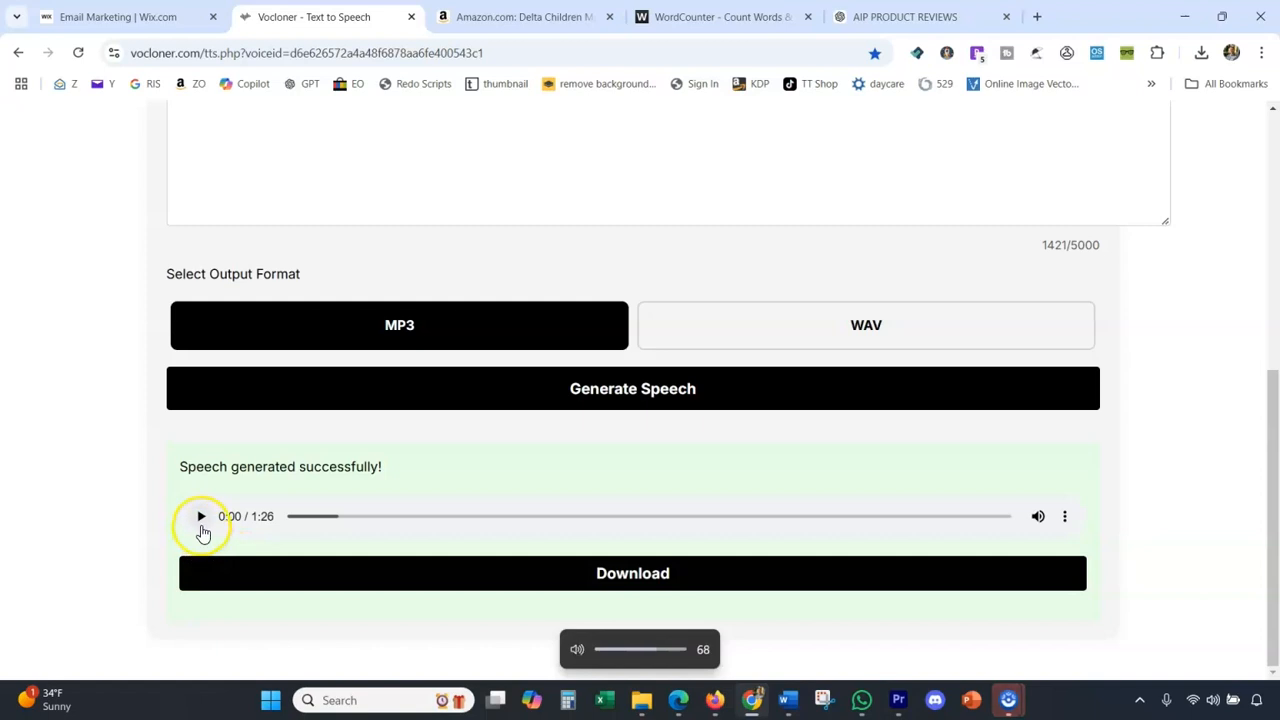
click(200, 517)
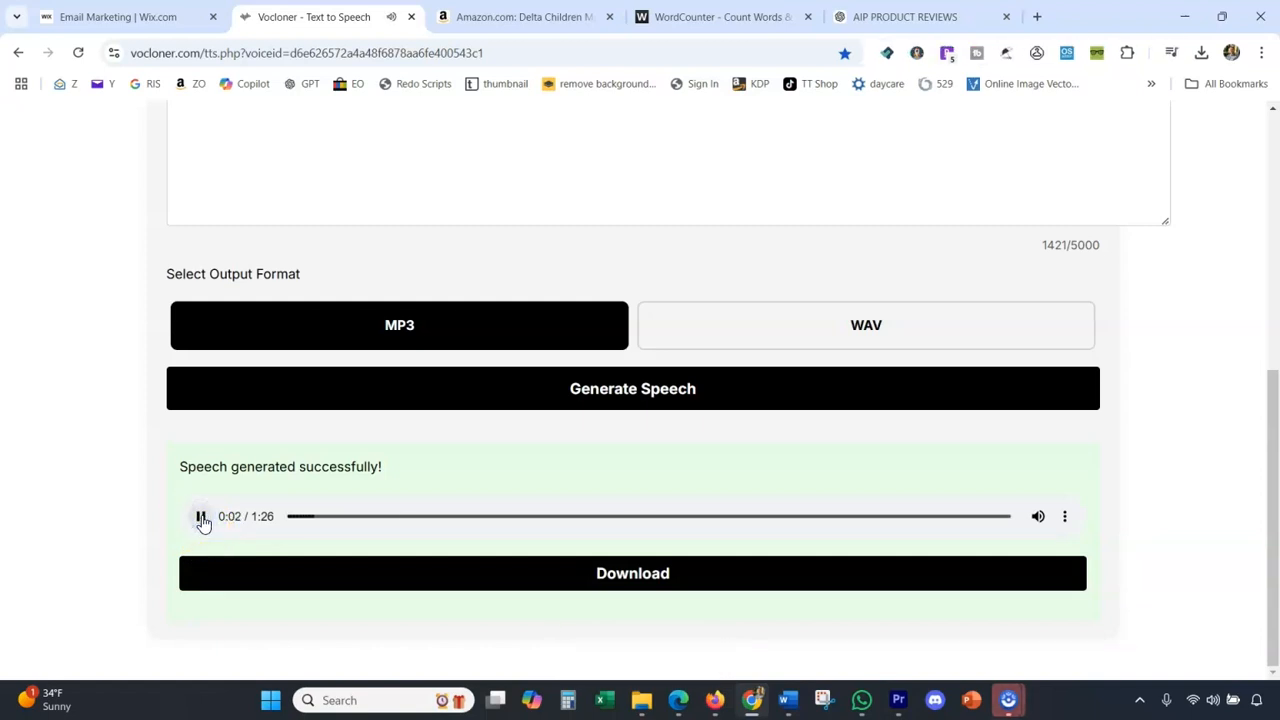
key(XF86AudioRaiseVolume)
key(XF86AudioRaiseVolume)
key(XF86AudioRaiseVolume)
key(XF86AudioRaiseVolume)
key(XF86AudioRaiseVolume)
key(XF86AudioRaiseVolume)
key(XF86AudioRaiseVolume)
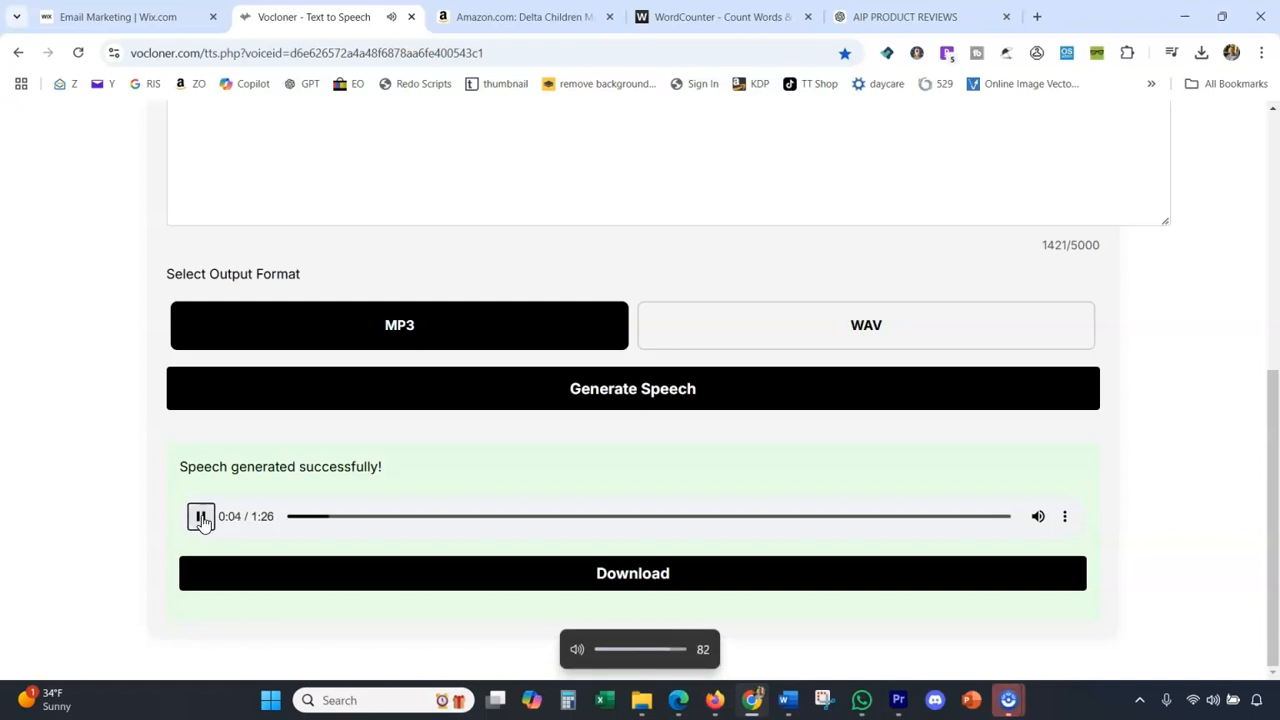
click(200, 517)
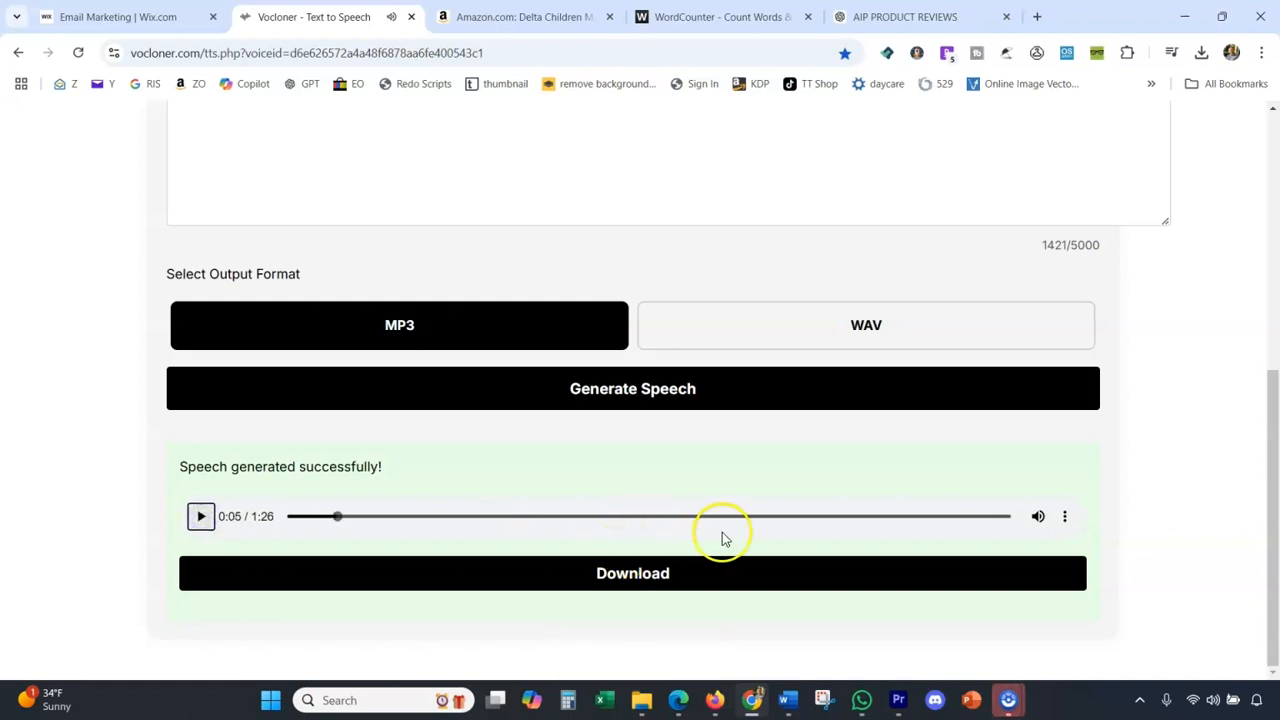
Reopen the audio player's options and check the playback speed choices again.
click(1064, 516)
click(1000, 517)
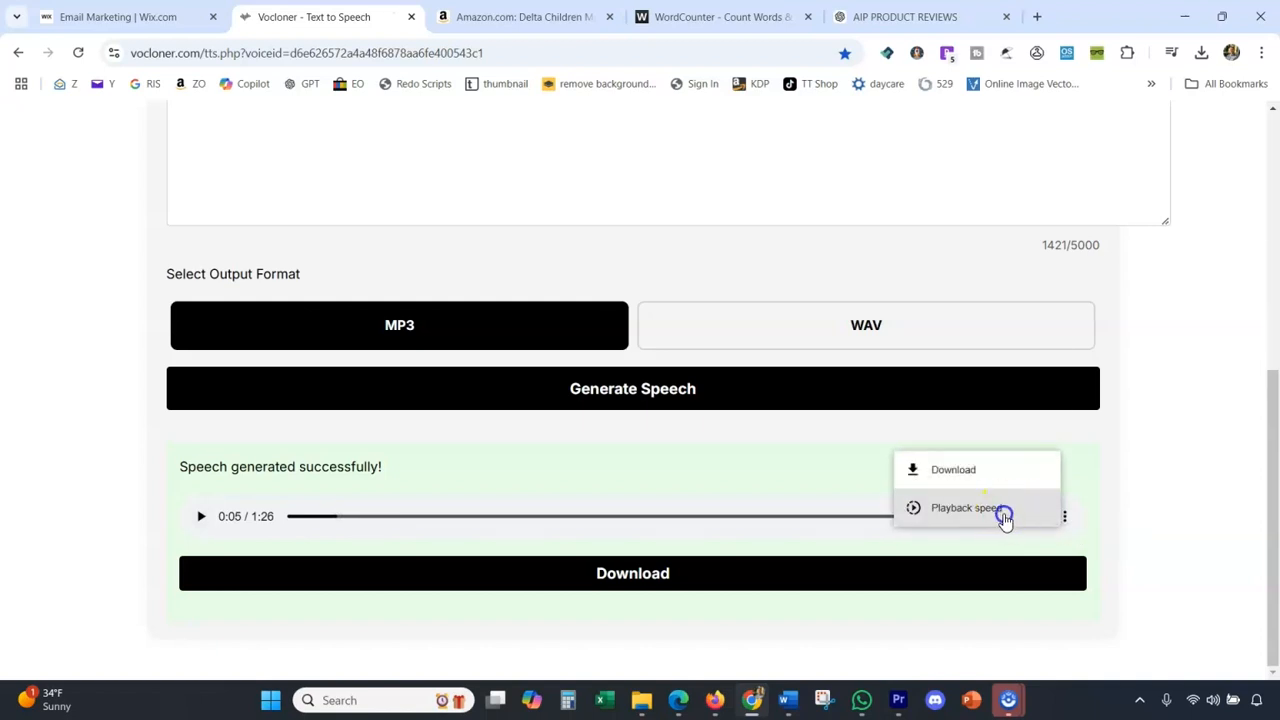
click(988, 472)
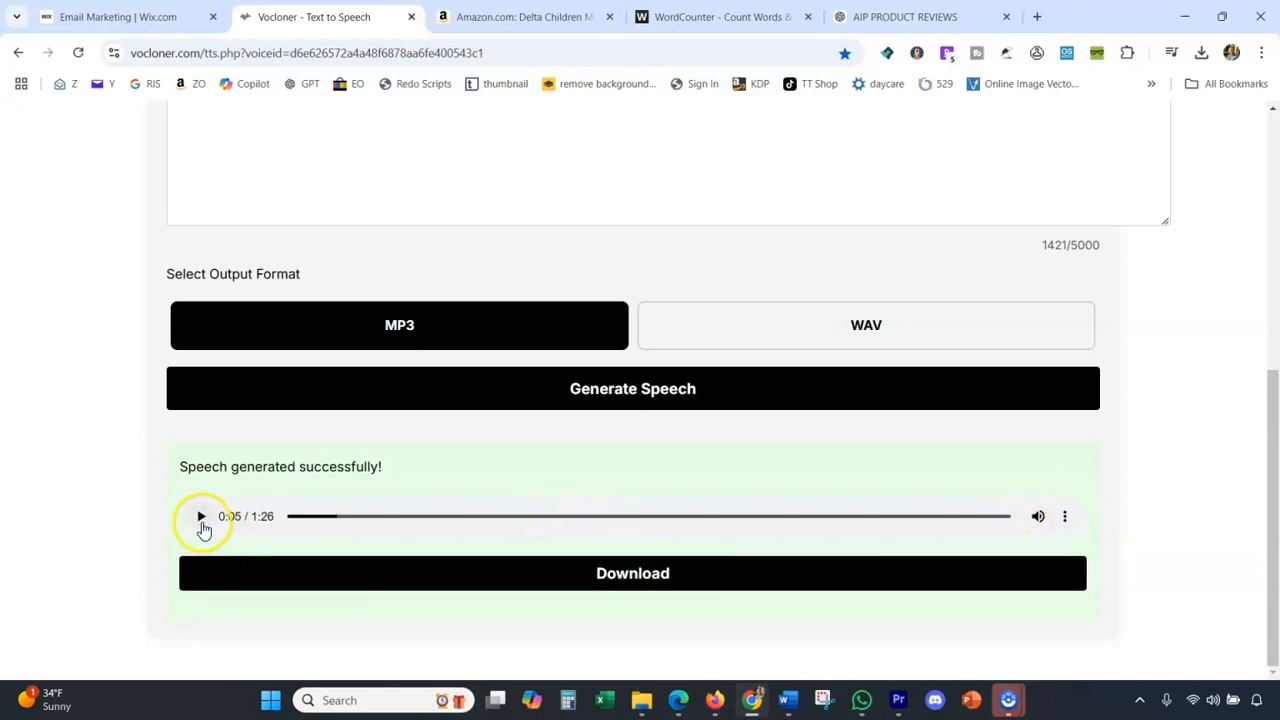
Rewind the generated speech to the start, listen to its opening section and pause playback.
drag(309, 517, 263, 517)
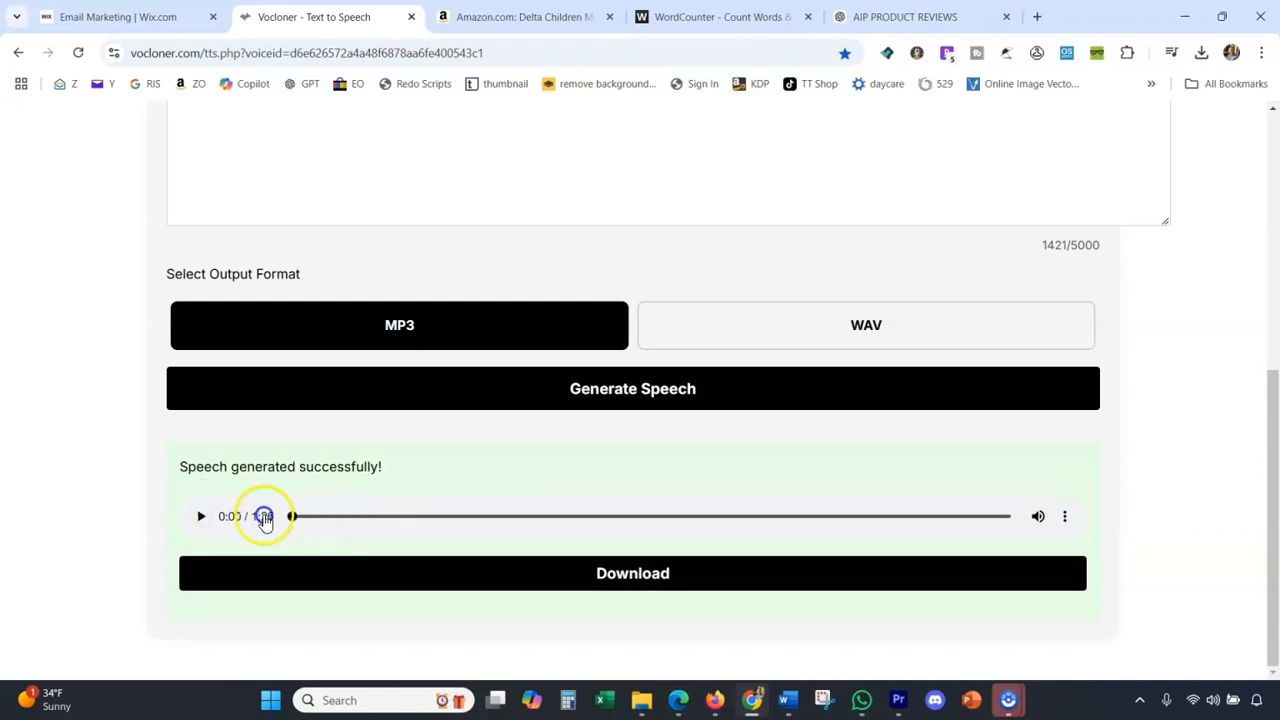
click(201, 516)
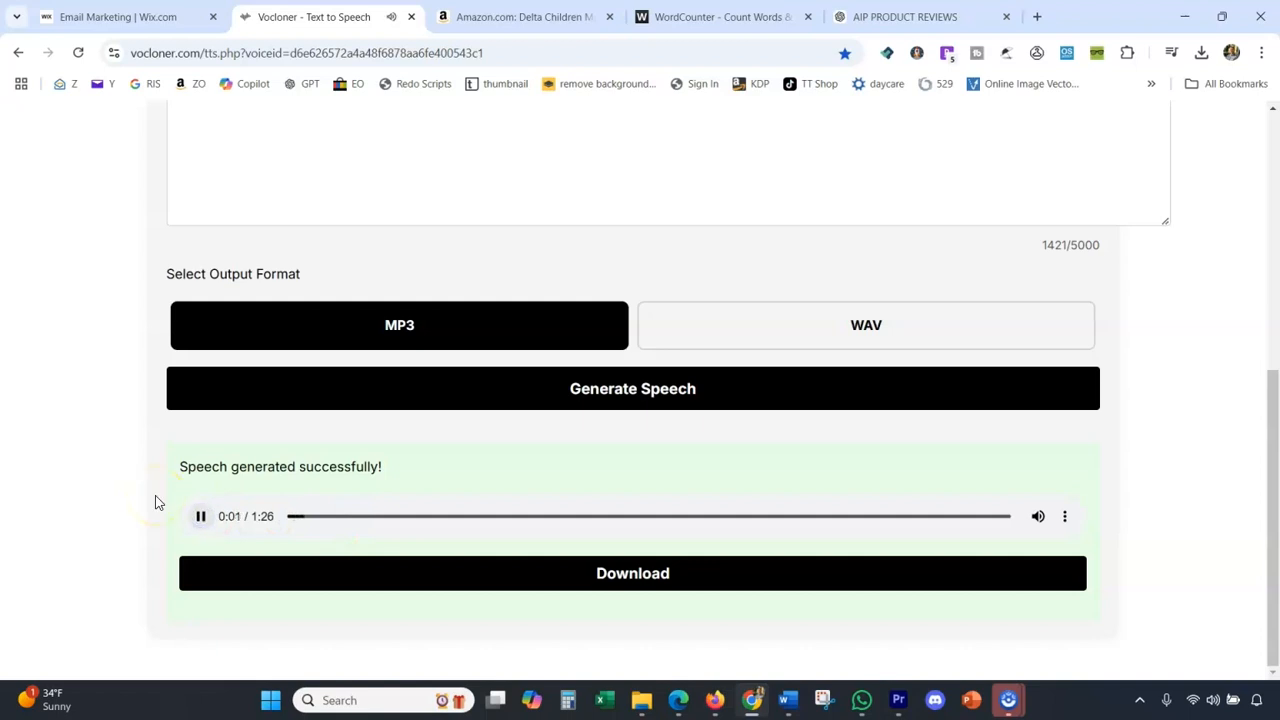
click(203, 518)
click(201, 517)
click(201, 518)
click(414, 590)
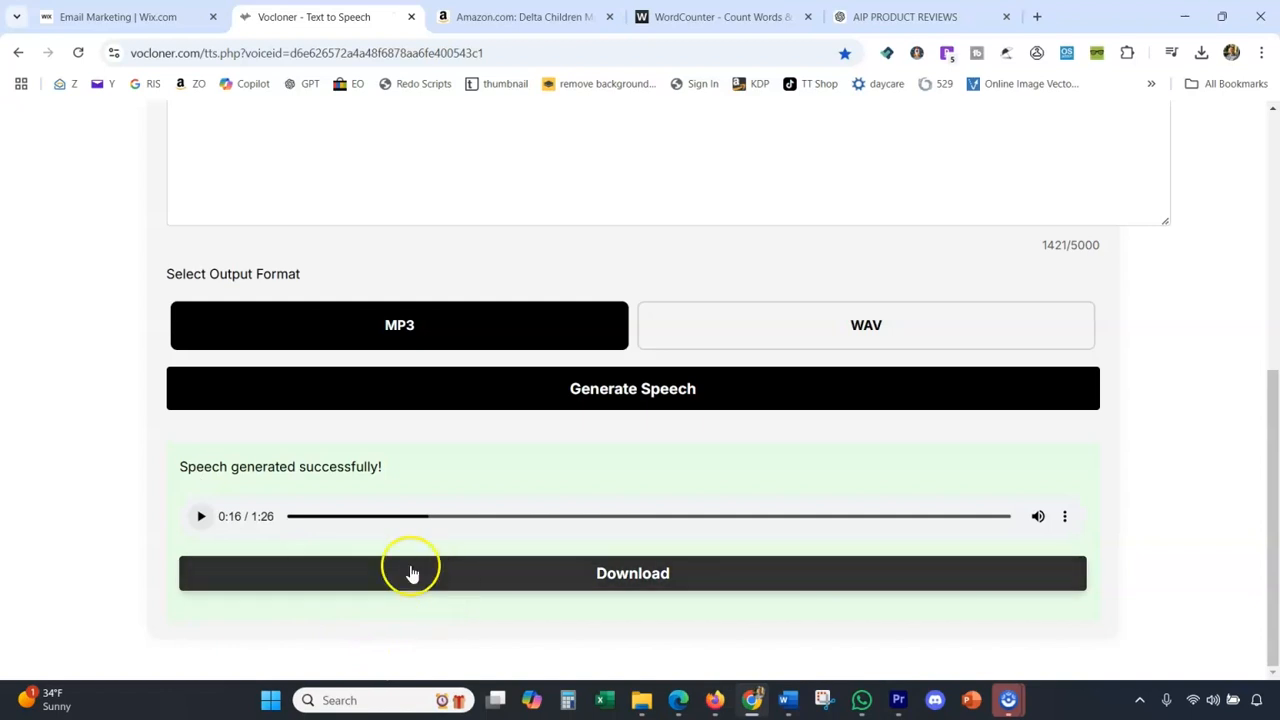
scroll(391, 563, up, 5)
scroll(377, 356, down, 3)
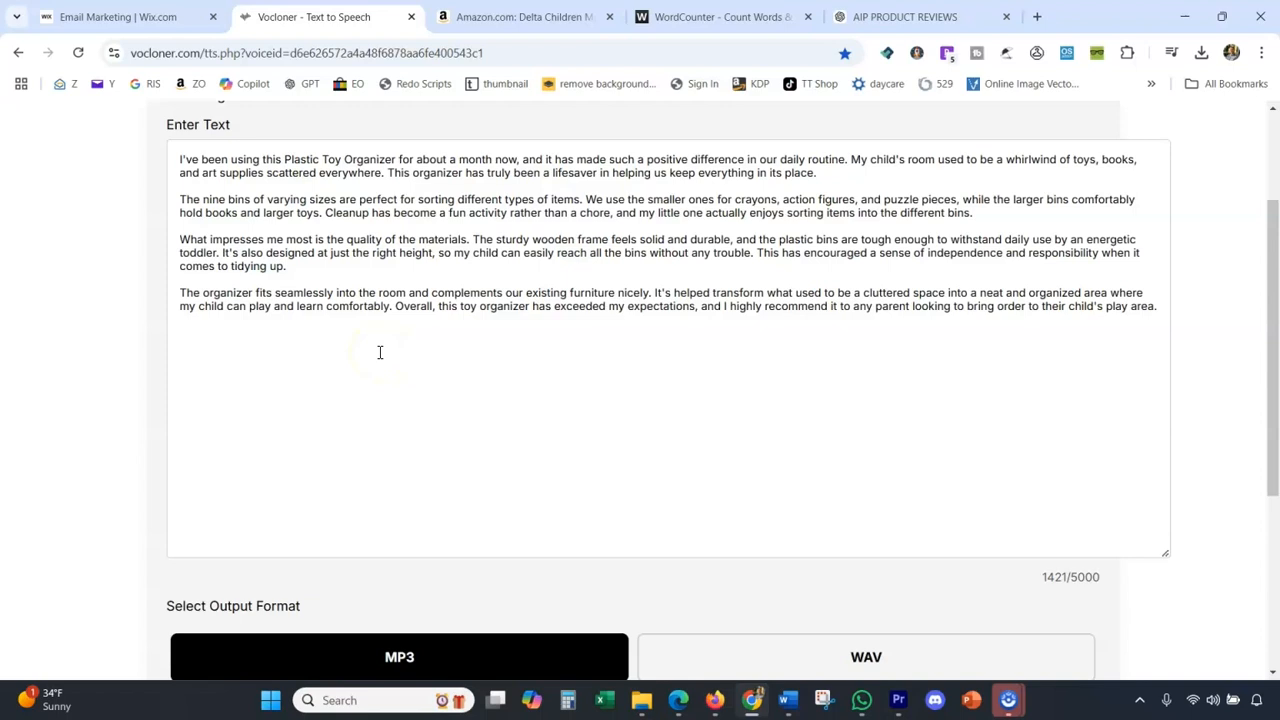
scroll(380, 352, up, 3)
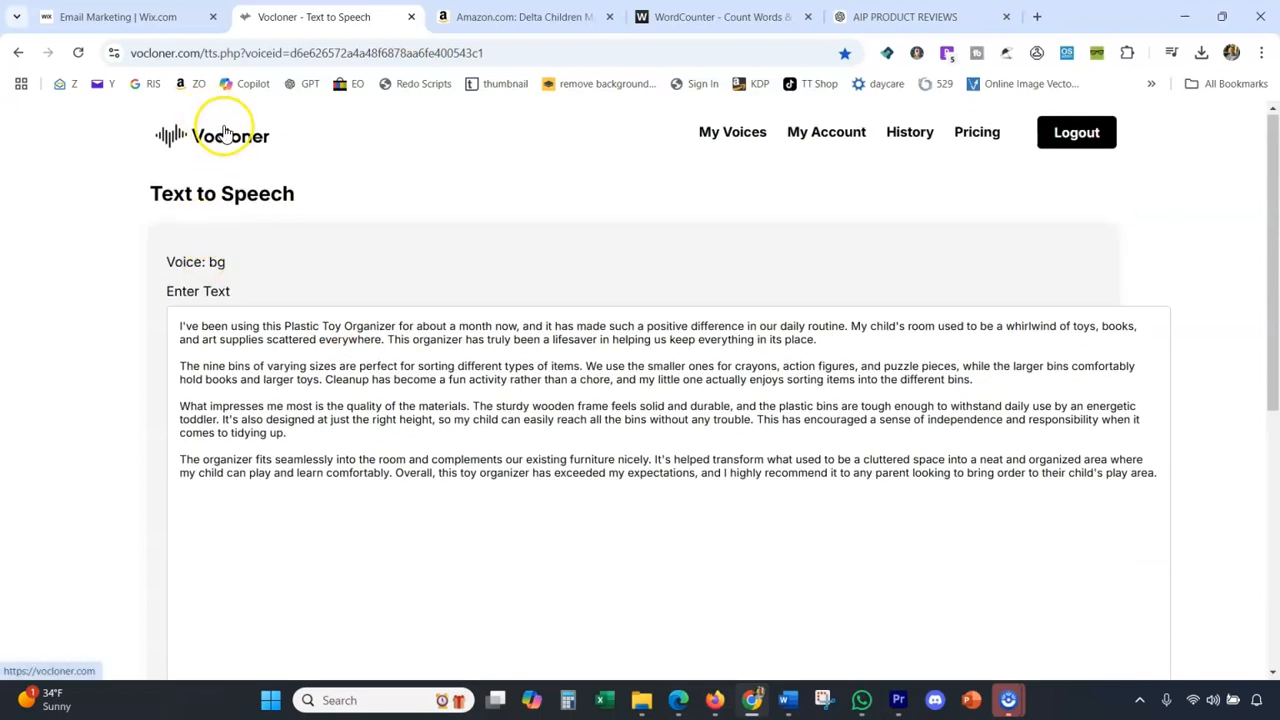